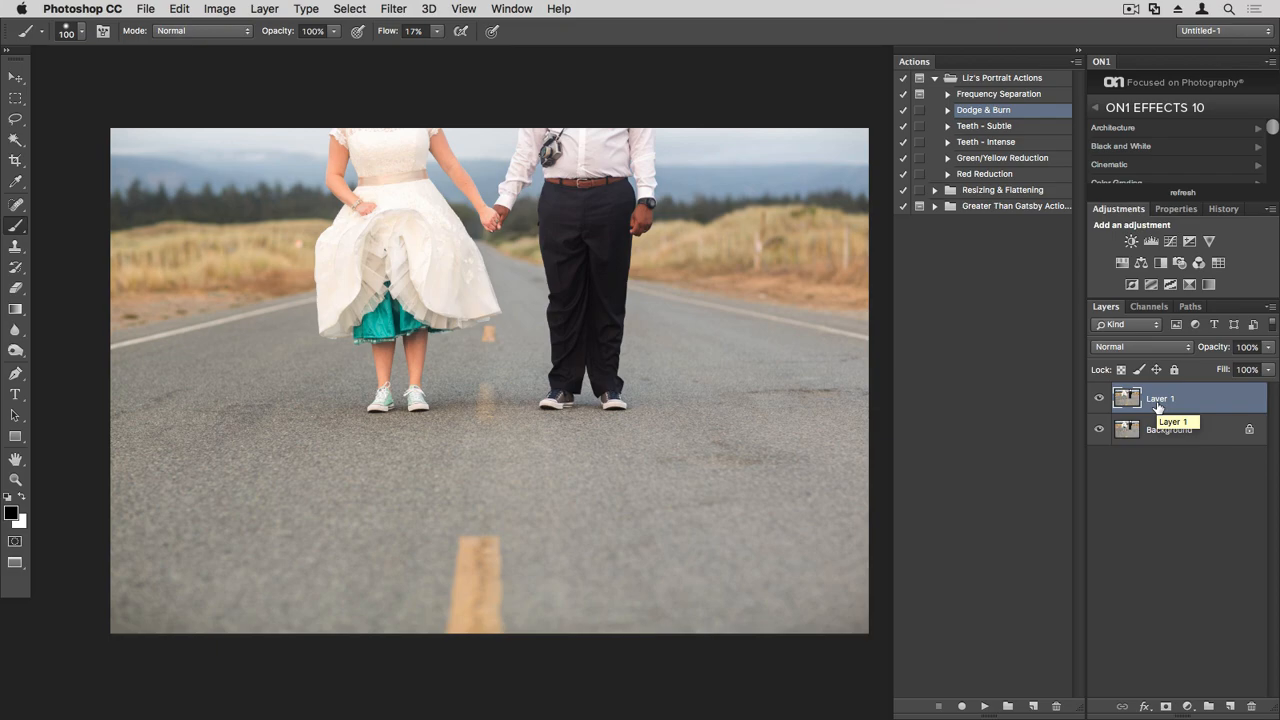
Step: Rename Layer 1 as "retouching"
double_click(1158, 402)
type("retouching")
key("Return")
Step: Remove the fence posts from the grass beside the man on the retouching layer using the Spot Healing Brush at size 80
left_click(17, 207)
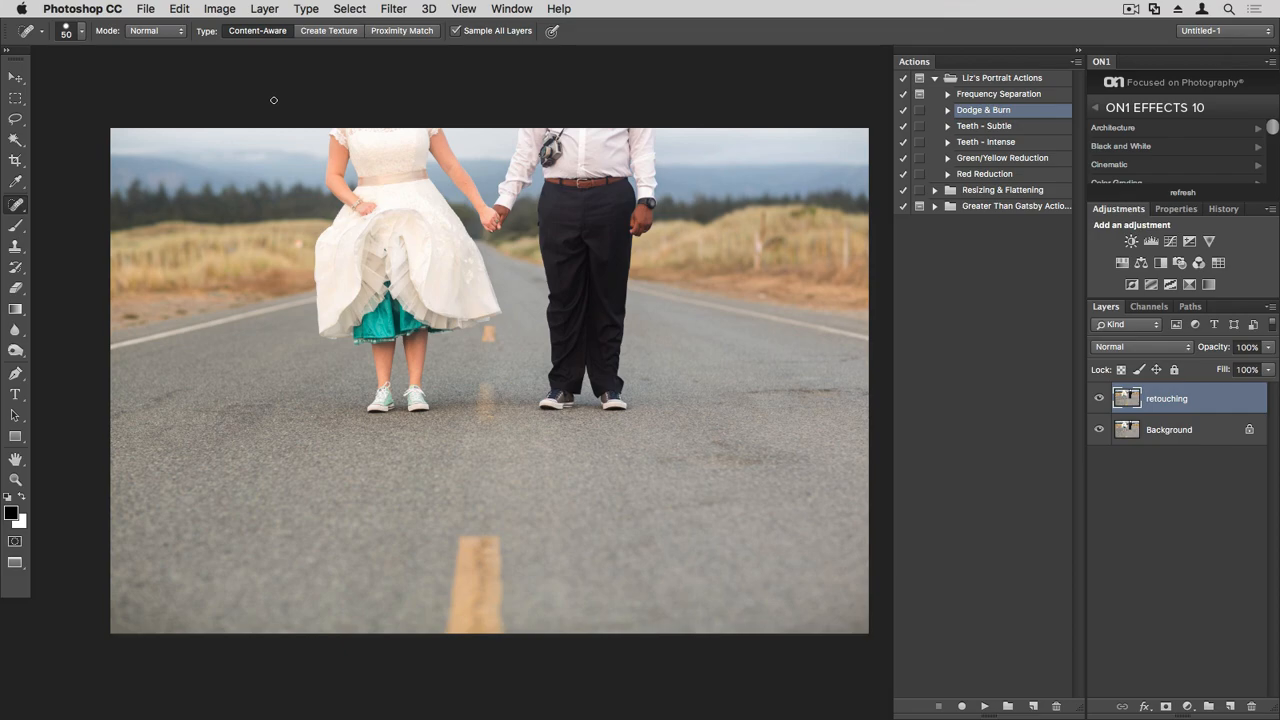
key("bracketright")
key("bracketright")
key("bracketright")
mouse_move(764, 214)
left_mouse_down()
mouse_move(756, 266)
mouse_move(770, 288)
left_mouse_up()
left_click_drag(847, 226, 842, 273)
left_click_drag(784, 240, 756, 248)
left_click(762, 297)
Step: Heal the cracks and dark blemishes on the road surface and along the white edge line beside the woman
left_click_drag(741, 395, 842, 391)
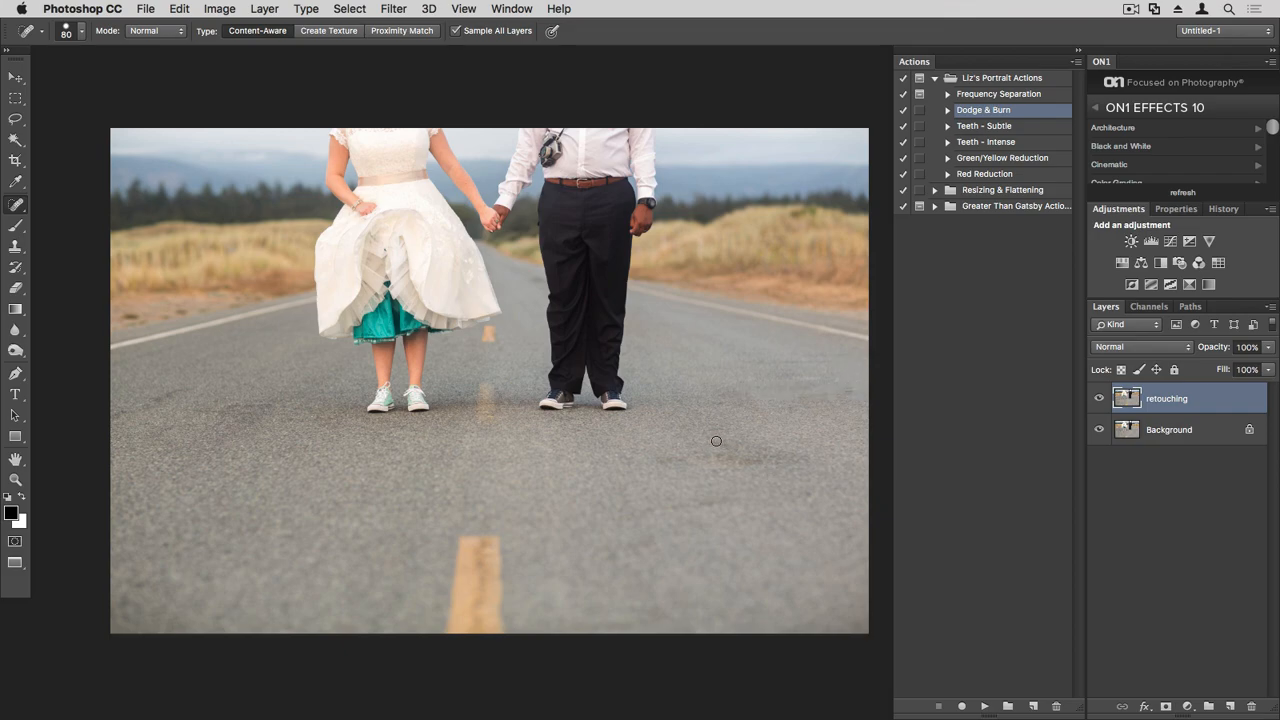
left_click(753, 461)
left_click_drag(175, 388, 160, 406)
left_click_drag(136, 317, 124, 317)
scroll(187, 311, "left", 2)
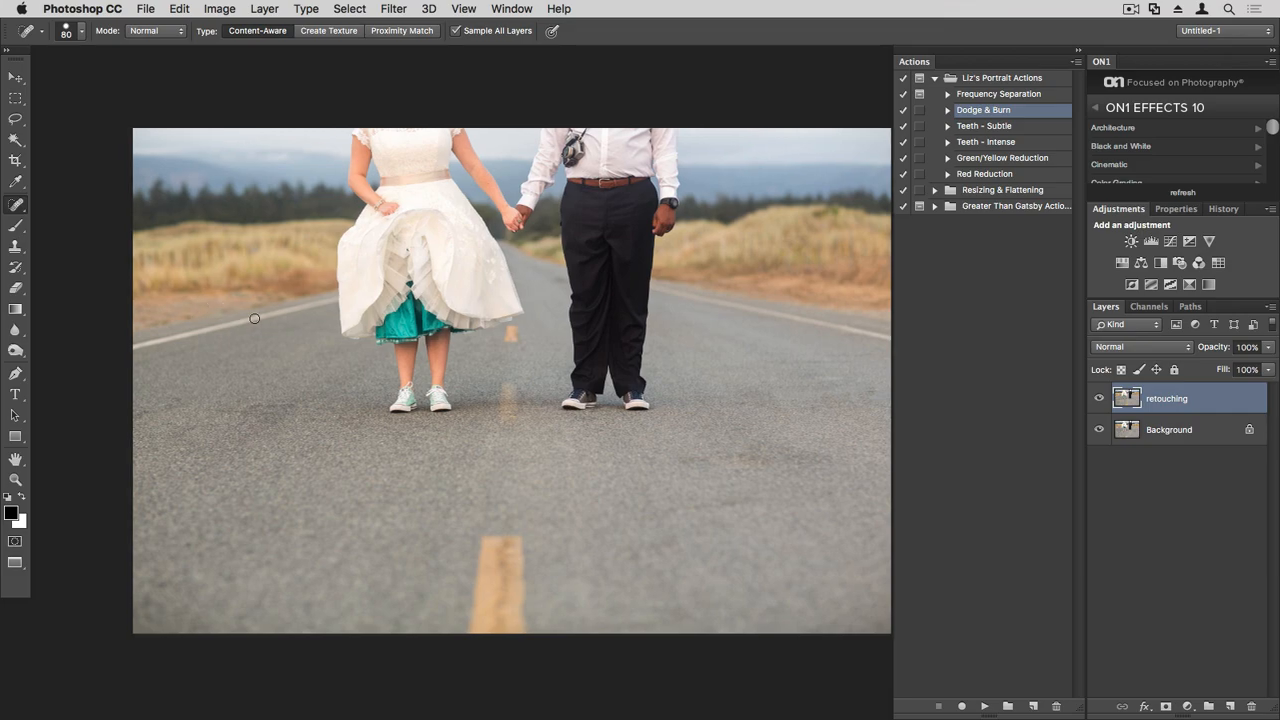
left_click(186, 313)
Step: Add a Curves adjustment layer above retouching and raise its midtones to input 99, output 174
left_click(1170, 243)
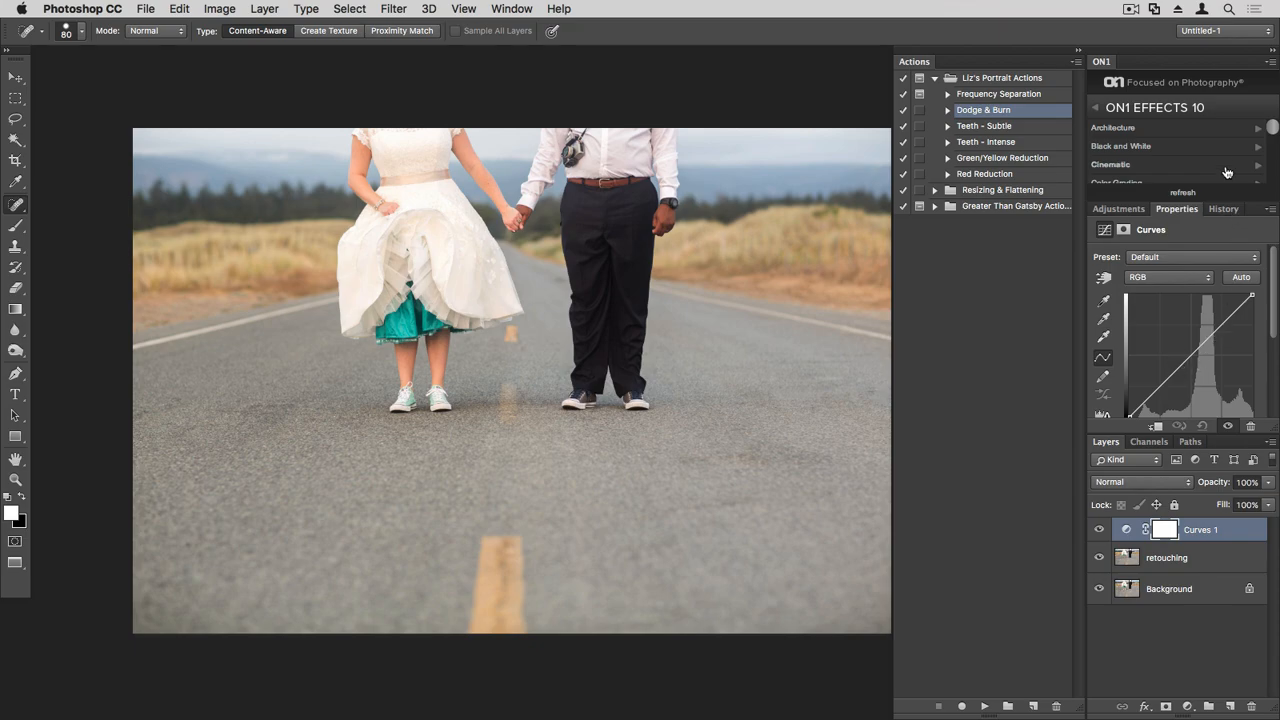
double_click(1202, 63)
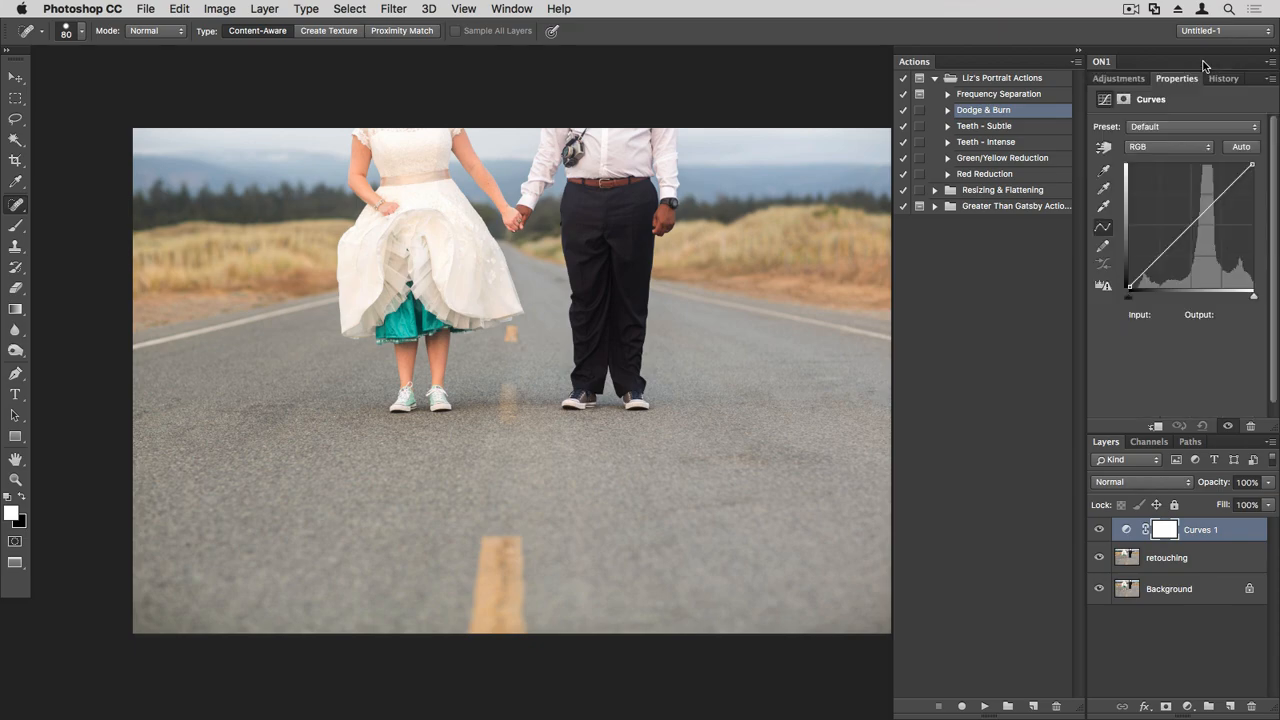
left_click(1193, 223)
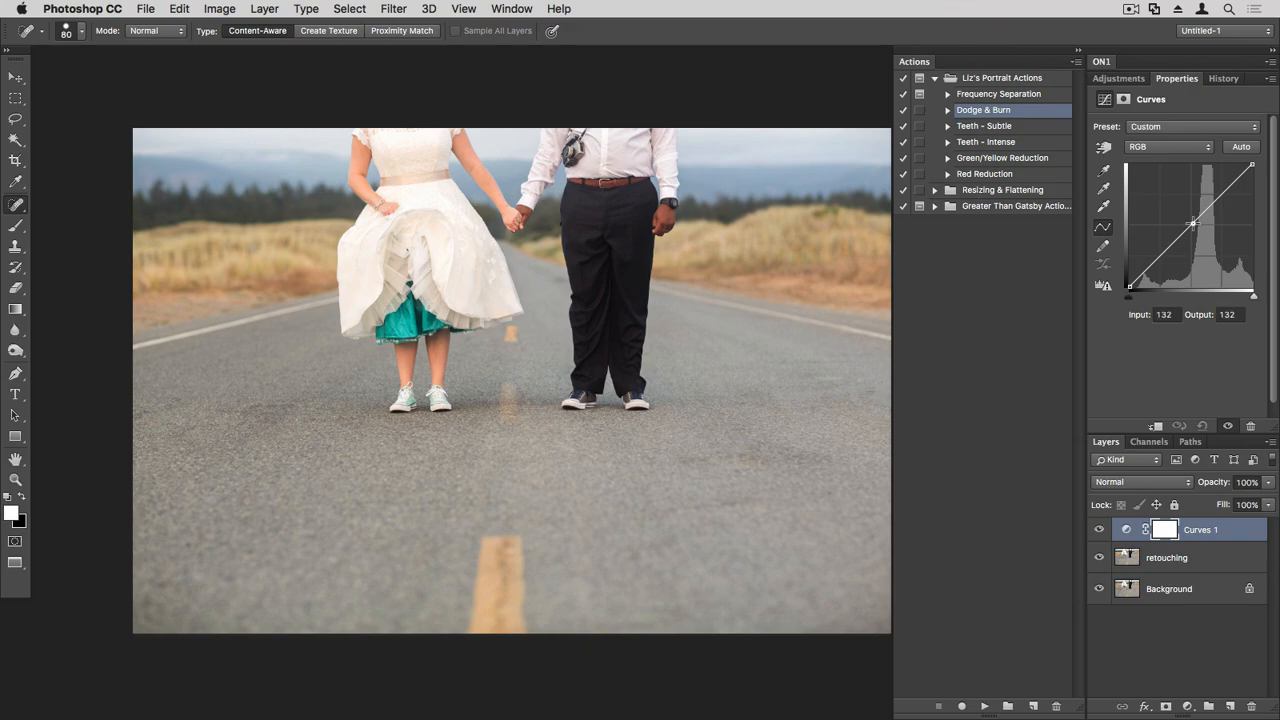
left_click_drag(1193, 223, 1177, 202)
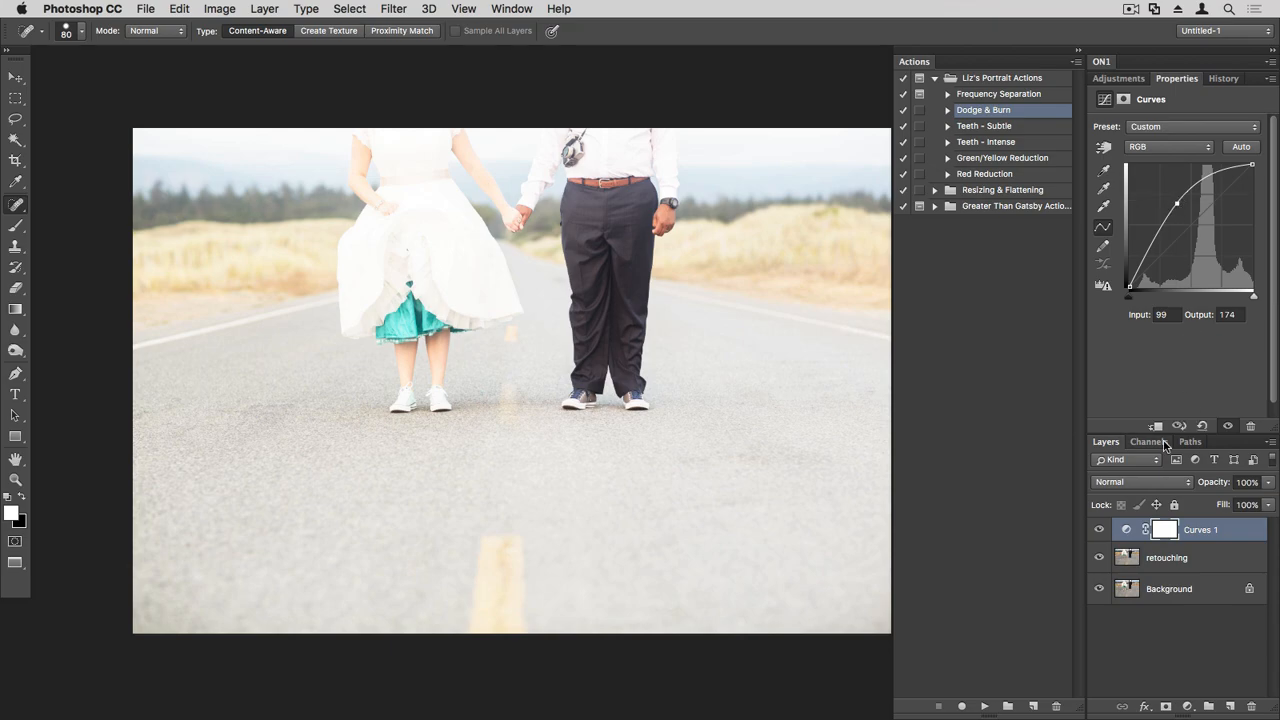
Step: Invert the layer mask of the brightening Curves layer to black
left_click(1165, 530)
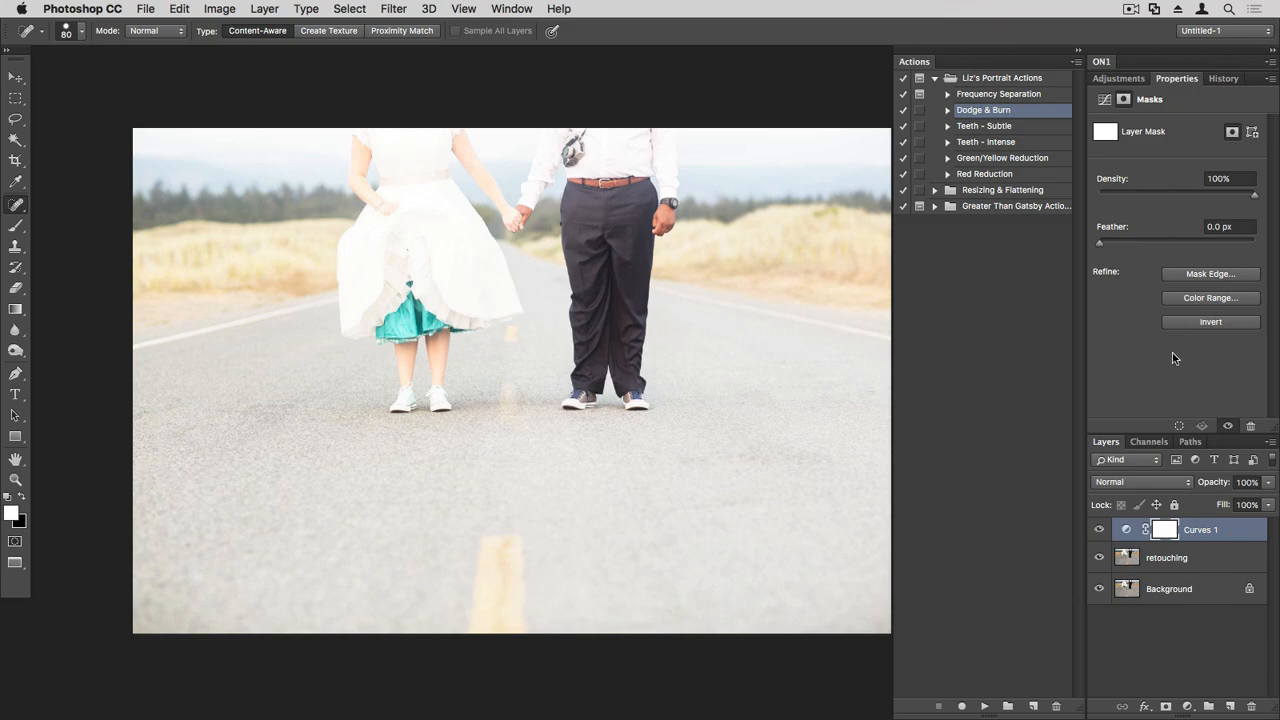
left_click(1216, 324)
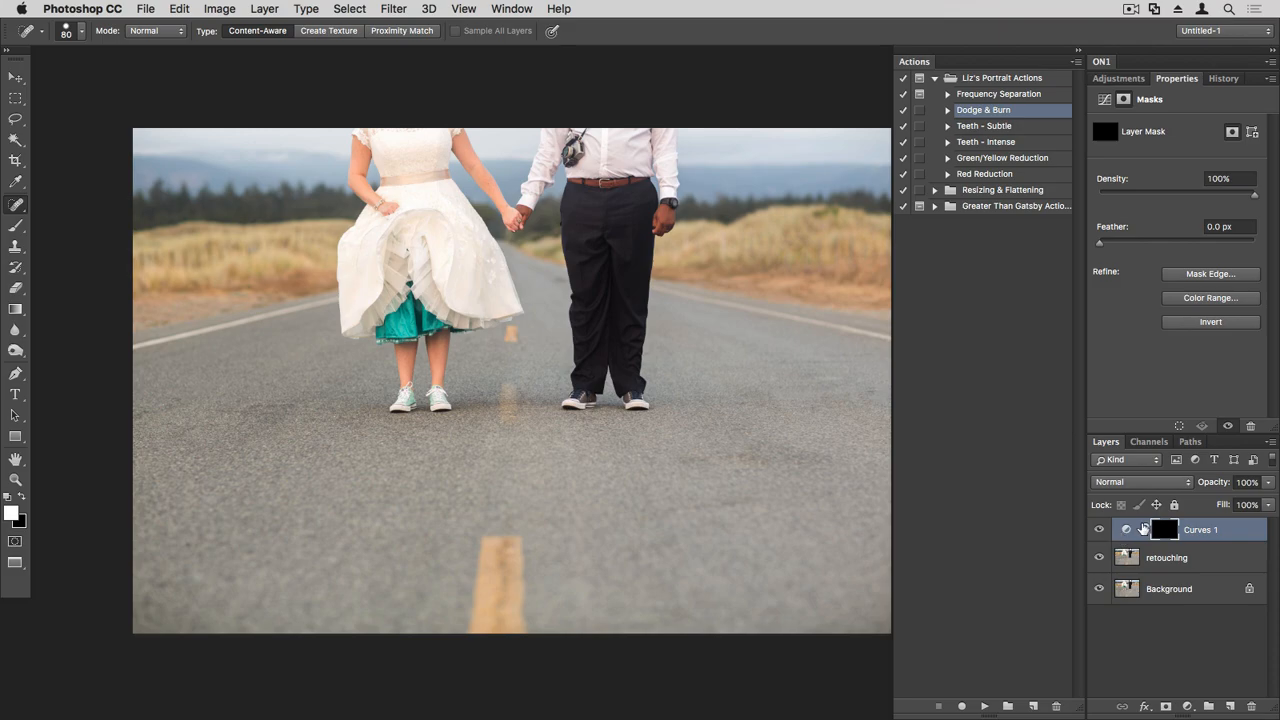
left_click(1130, 531)
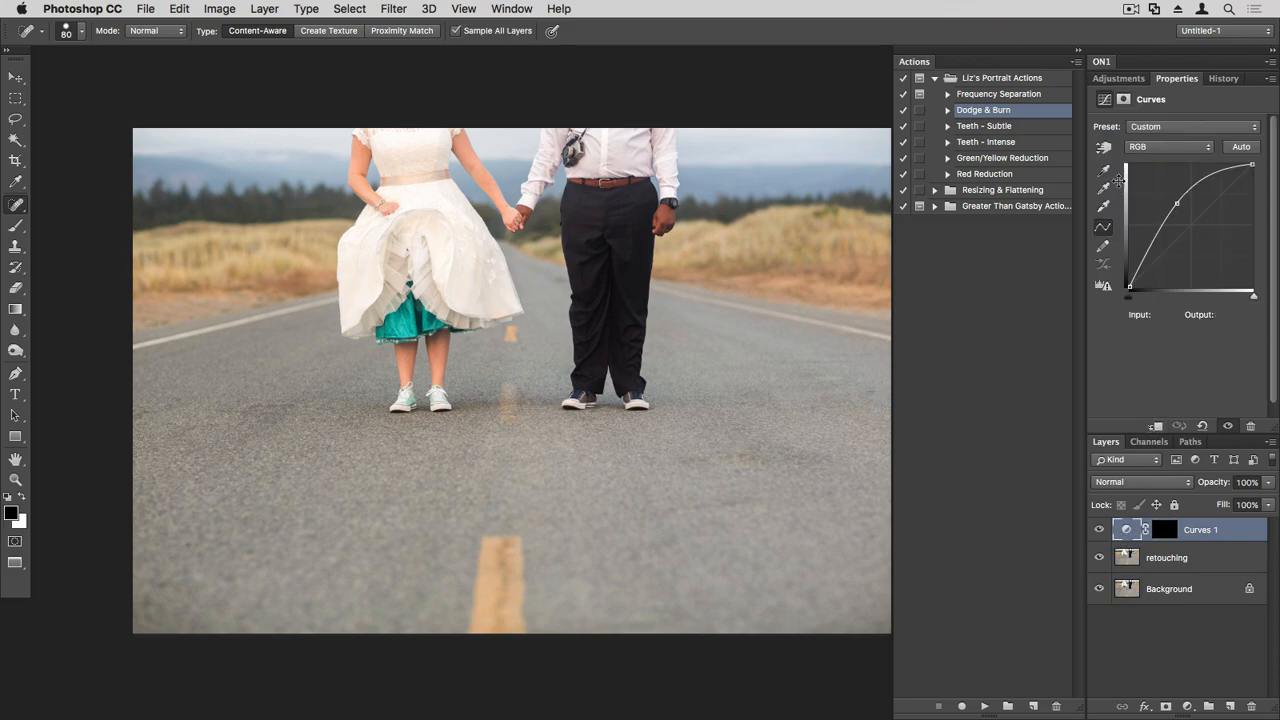
Step: Add a second Curves adjustment layer lowered to input 170, output 95, and invert its mask to black
left_click(1133, 79)
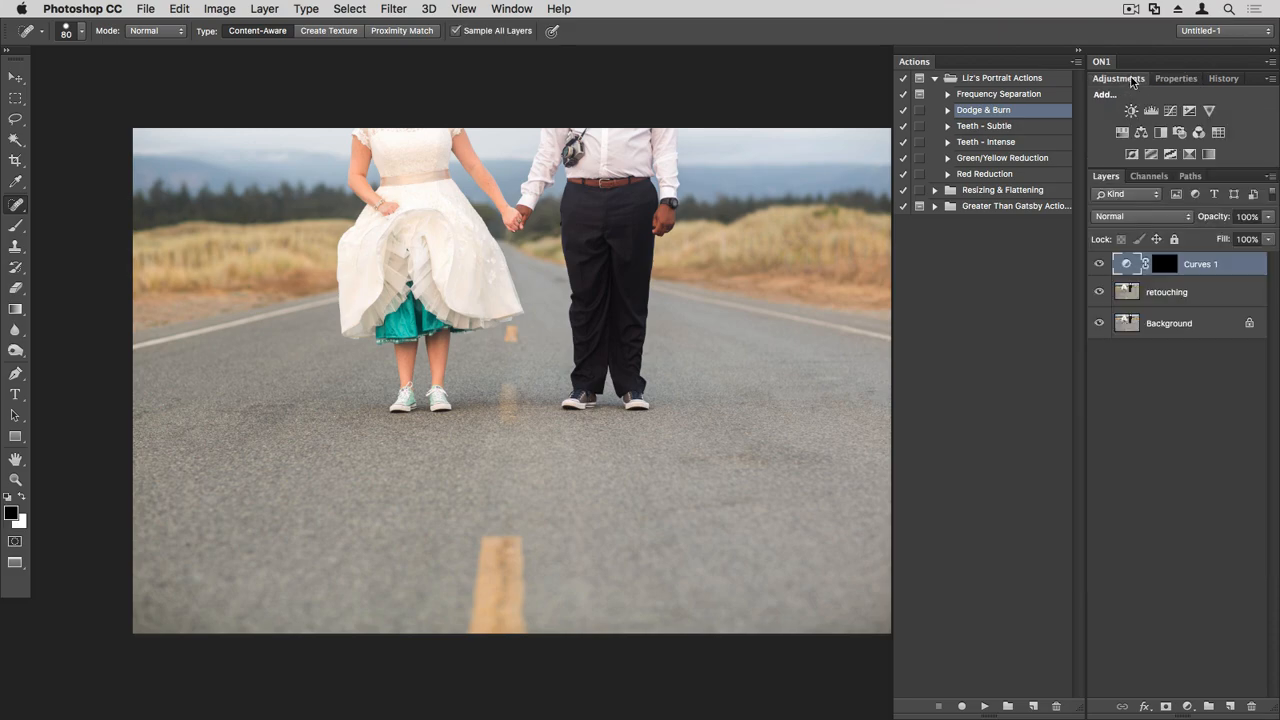
left_click(1173, 112)
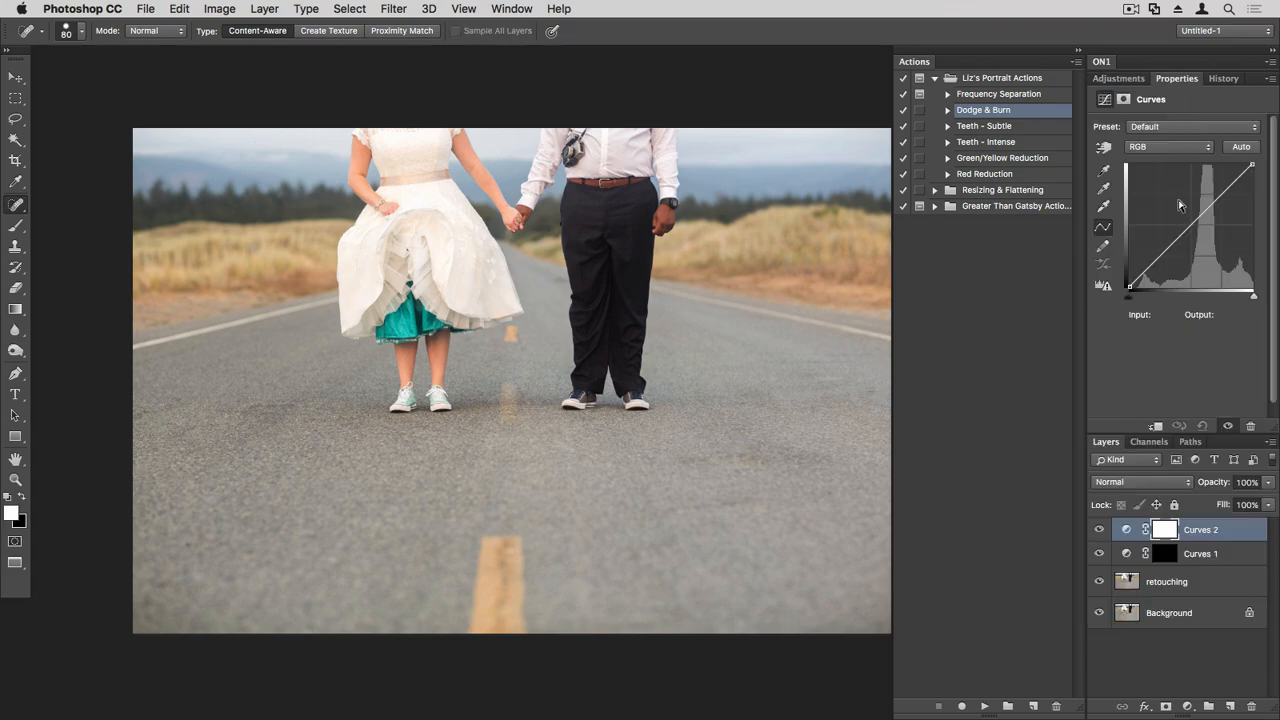
left_click_drag(1189, 226, 1211, 241)
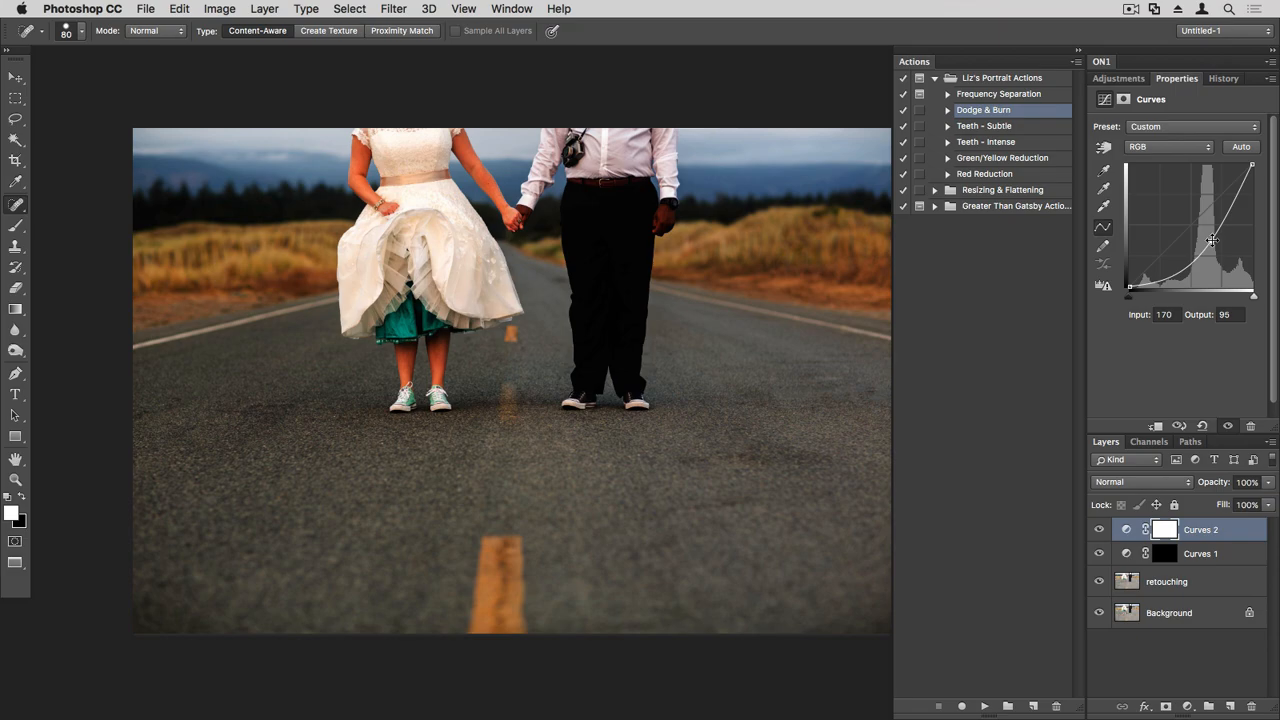
left_click(1164, 530)
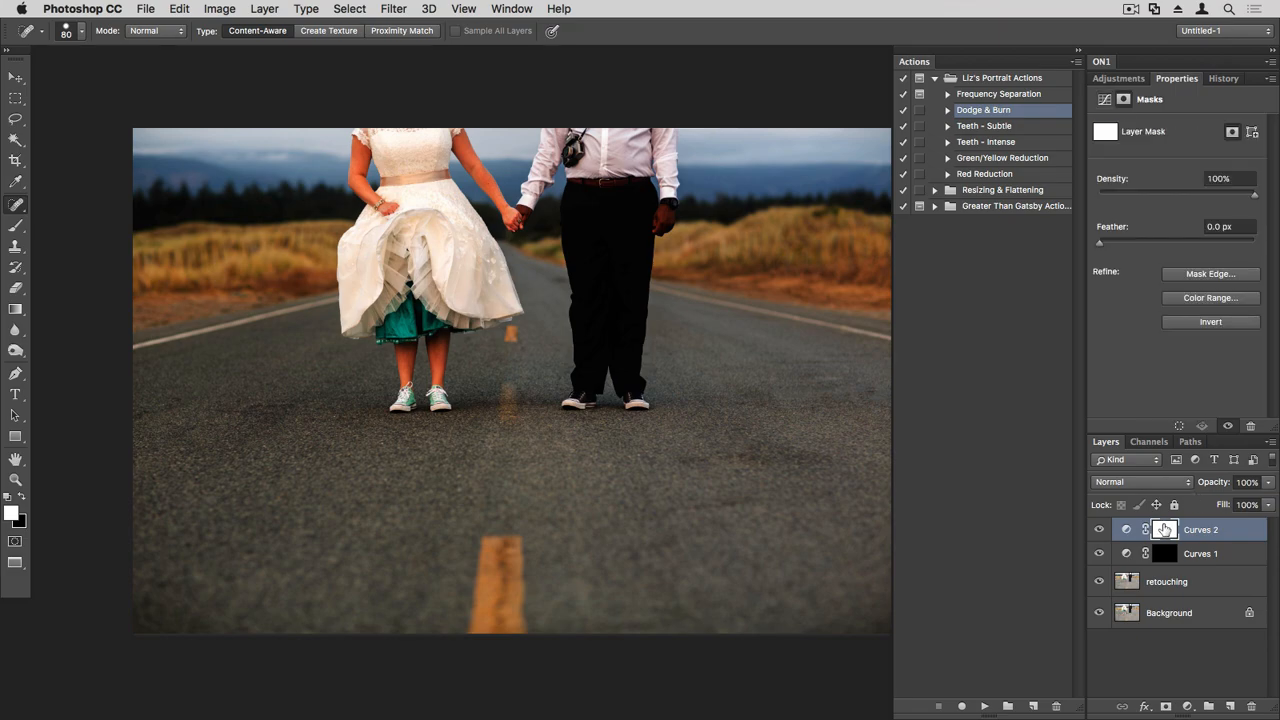
left_click(1186, 322)
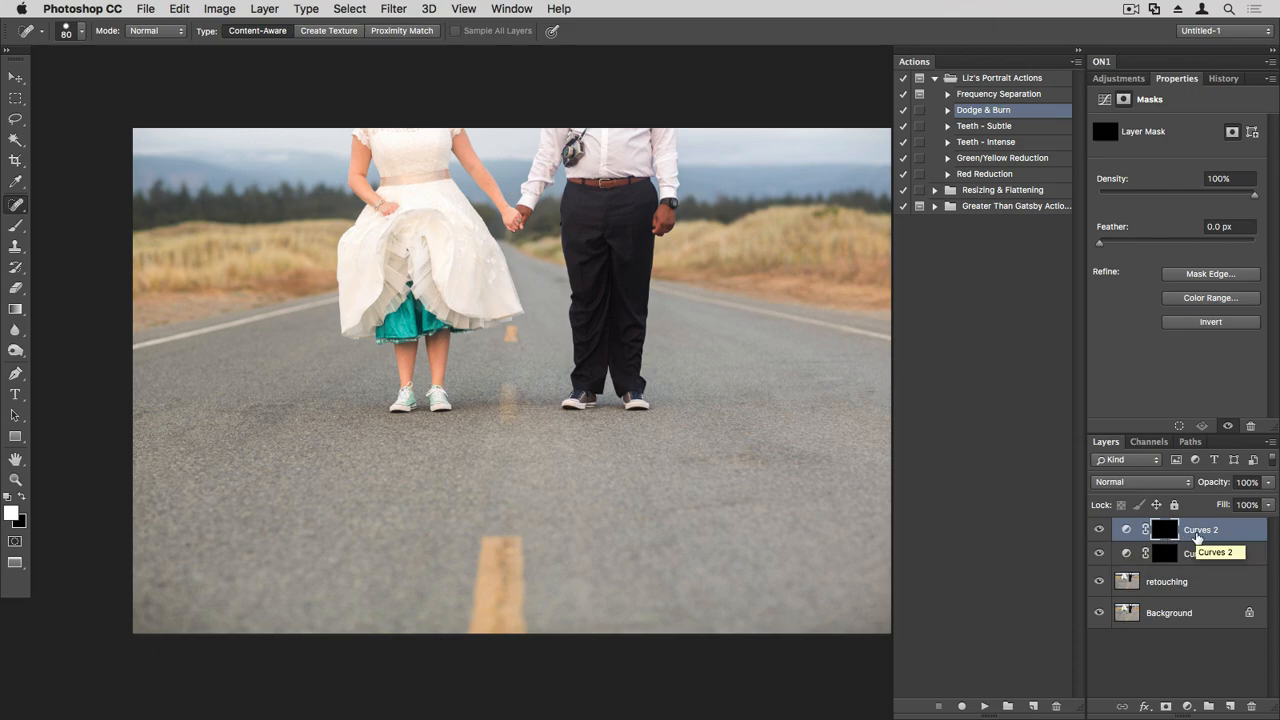
Step: Rename the darkening Curves 2 layer as "burn" and the brightening Curves 1 layer as "dodge"
double_click(1197, 535)
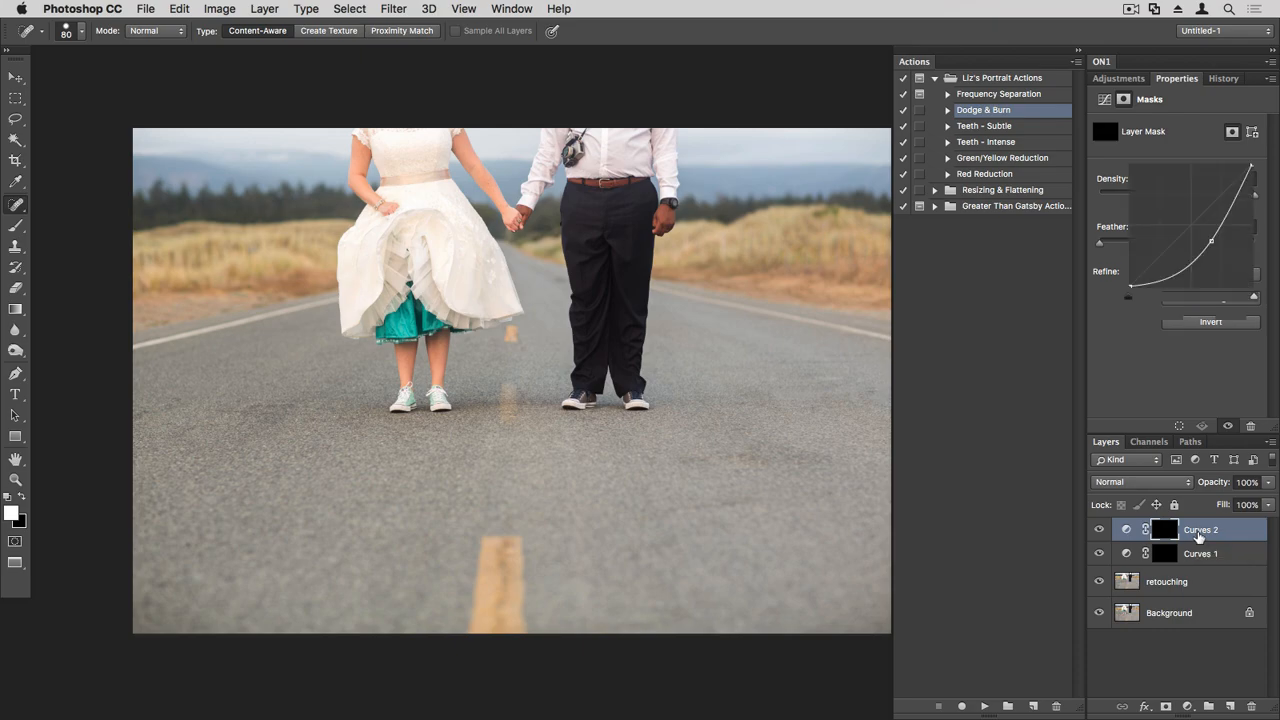
type("burn")
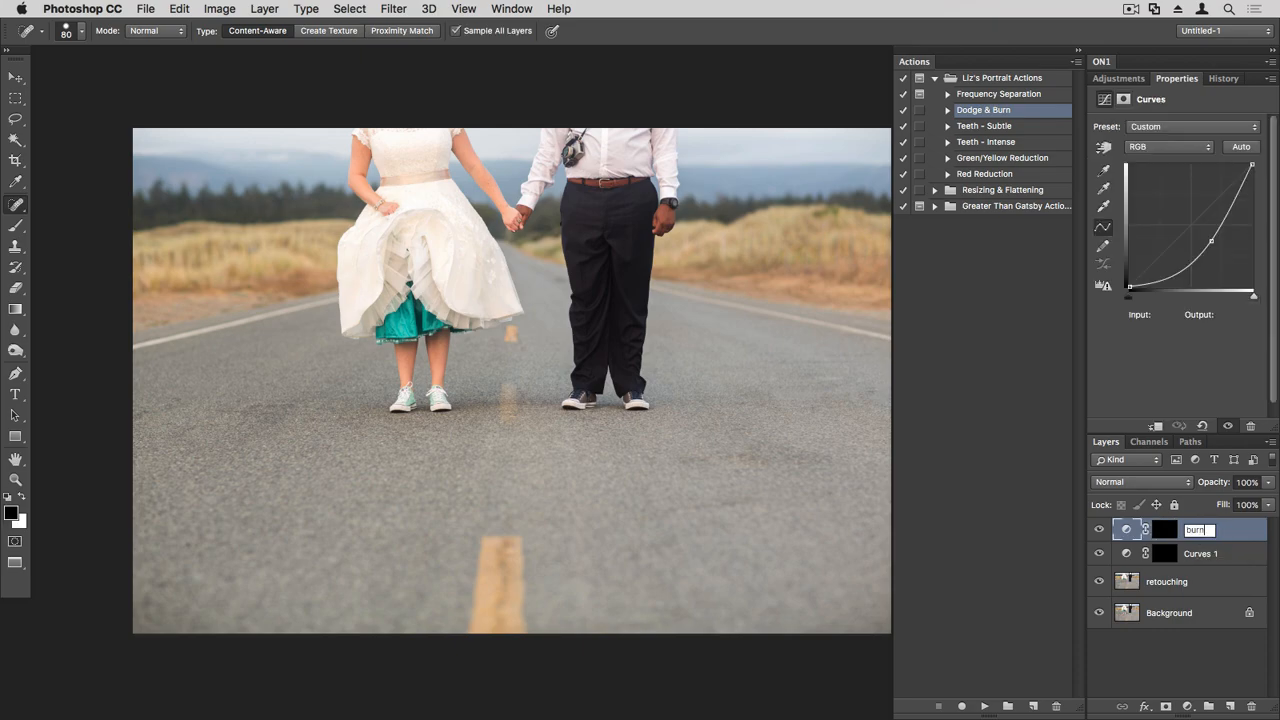
key("Return")
left_click(1193, 556)
double_click(1193, 556)
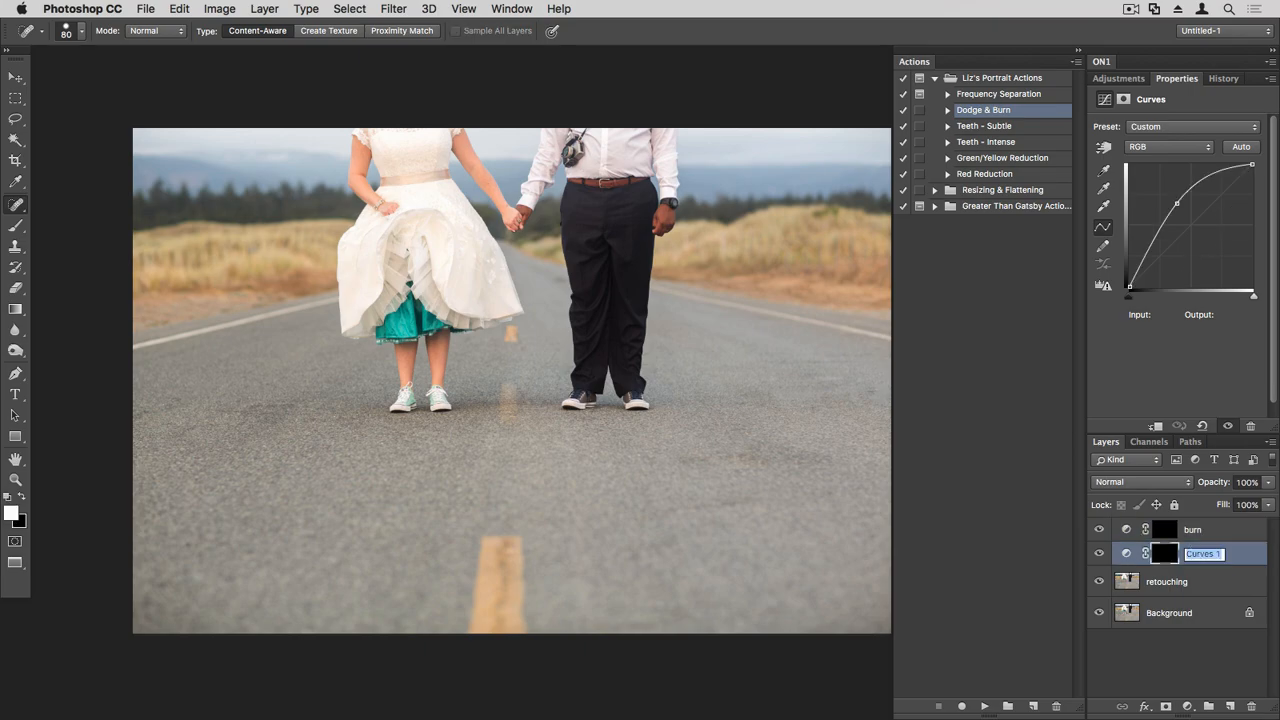
type("dodge")
key("Return")
Step: Choose the Brush tool and set its flow to 3%
left_click(17, 226)
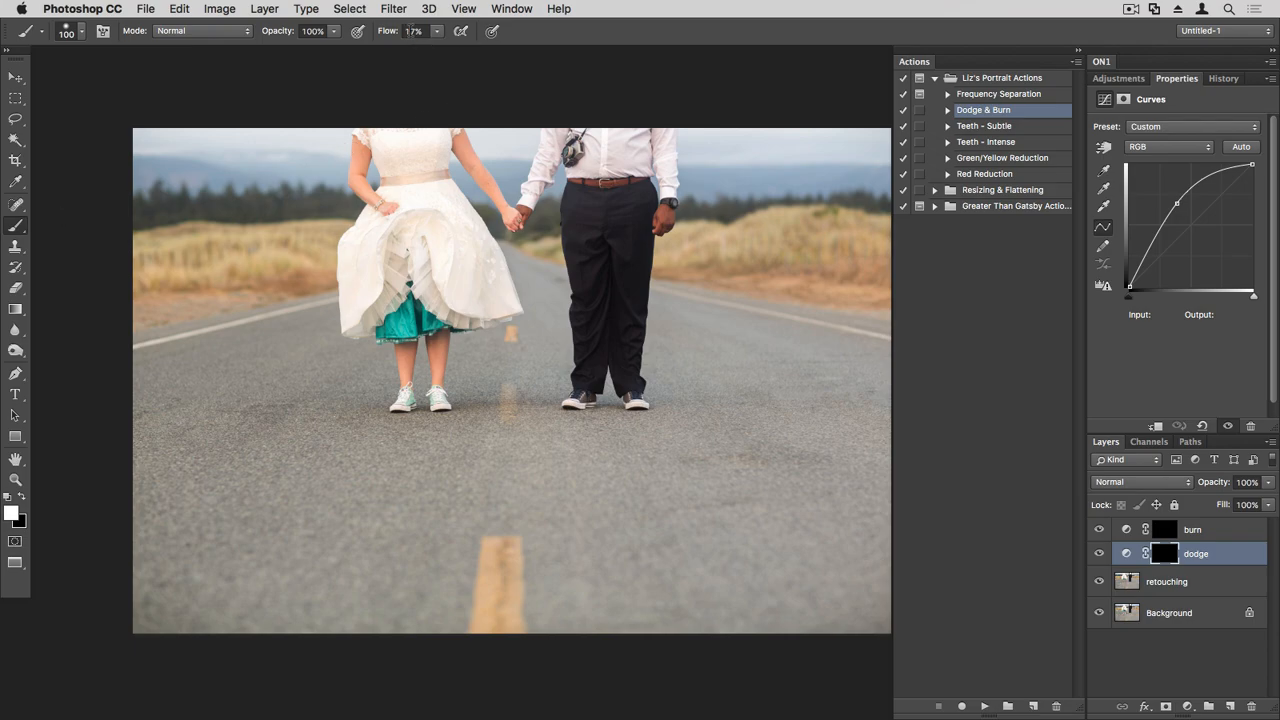
left_click(409, 31)
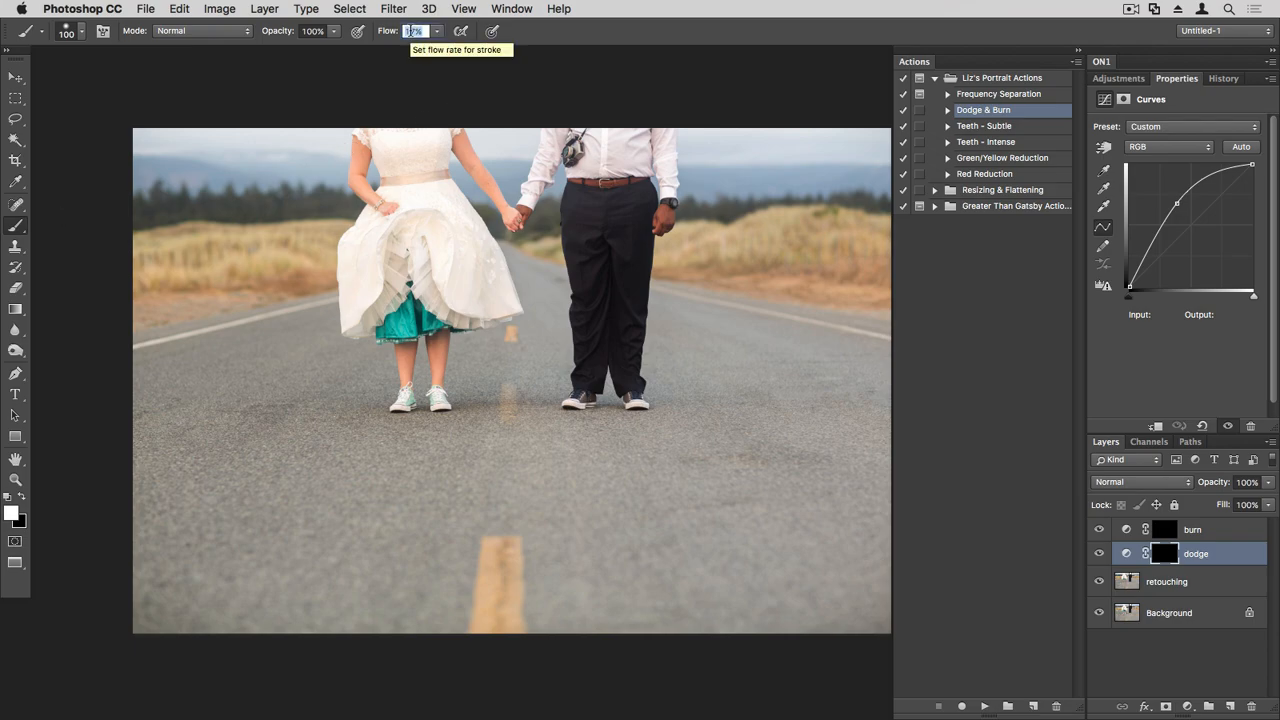
type("3")
key("Return")
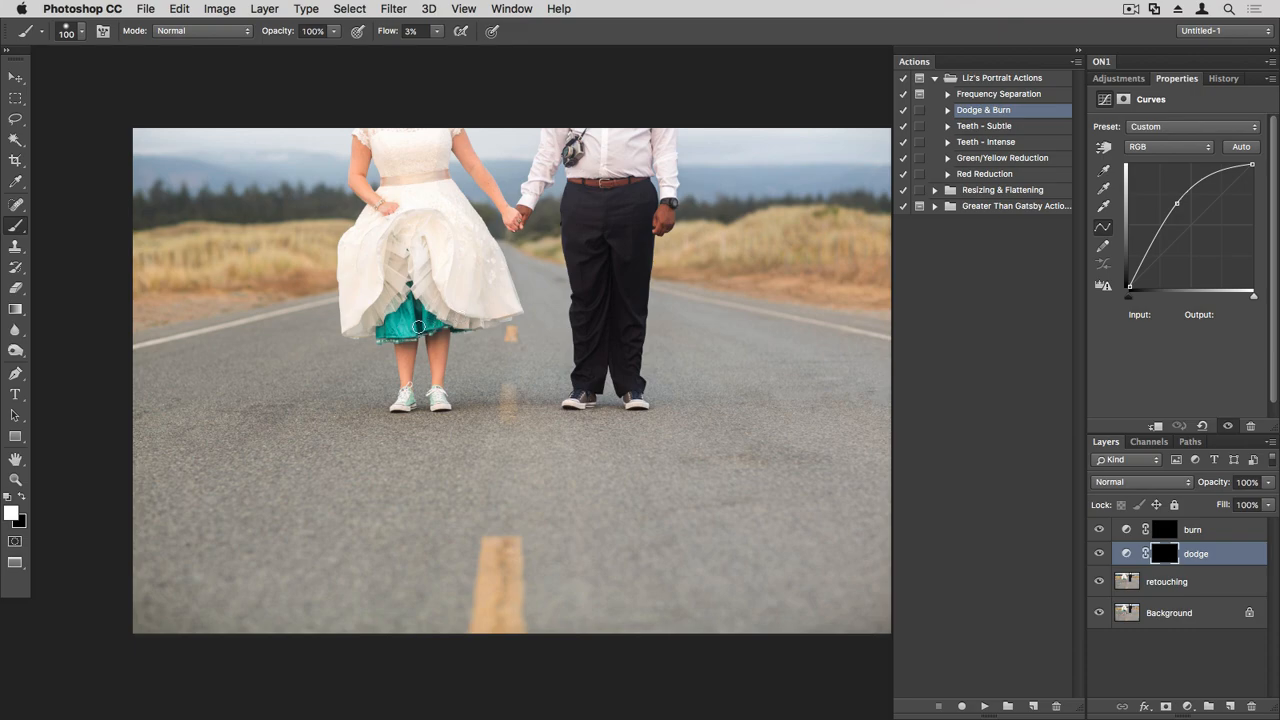
Step: Try lightening the teal petticoat with a brush stroke on the dodge mask, and undo it
mouse_move(421, 314)
left_mouse_down()
mouse_move(435, 326)
mouse_move(418, 341)
mouse_move(417, 308)
mouse_move(438, 321)
mouse_move(430, 348)
mouse_move(407, 325)
mouse_move(416, 293)
mouse_move(440, 338)
mouse_move(407, 342)
mouse_move(425, 302)
mouse_move(435, 373)
mouse_move(421, 309)
left_mouse_up()
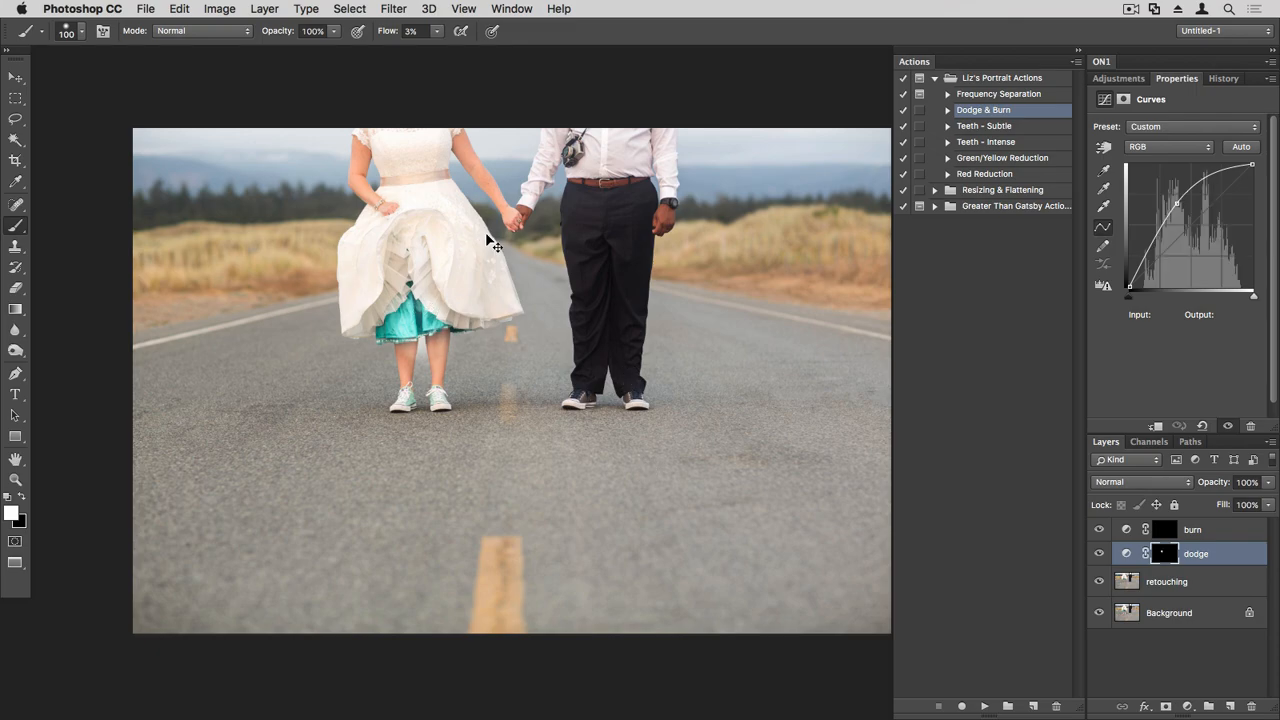
key("ctrl+z")
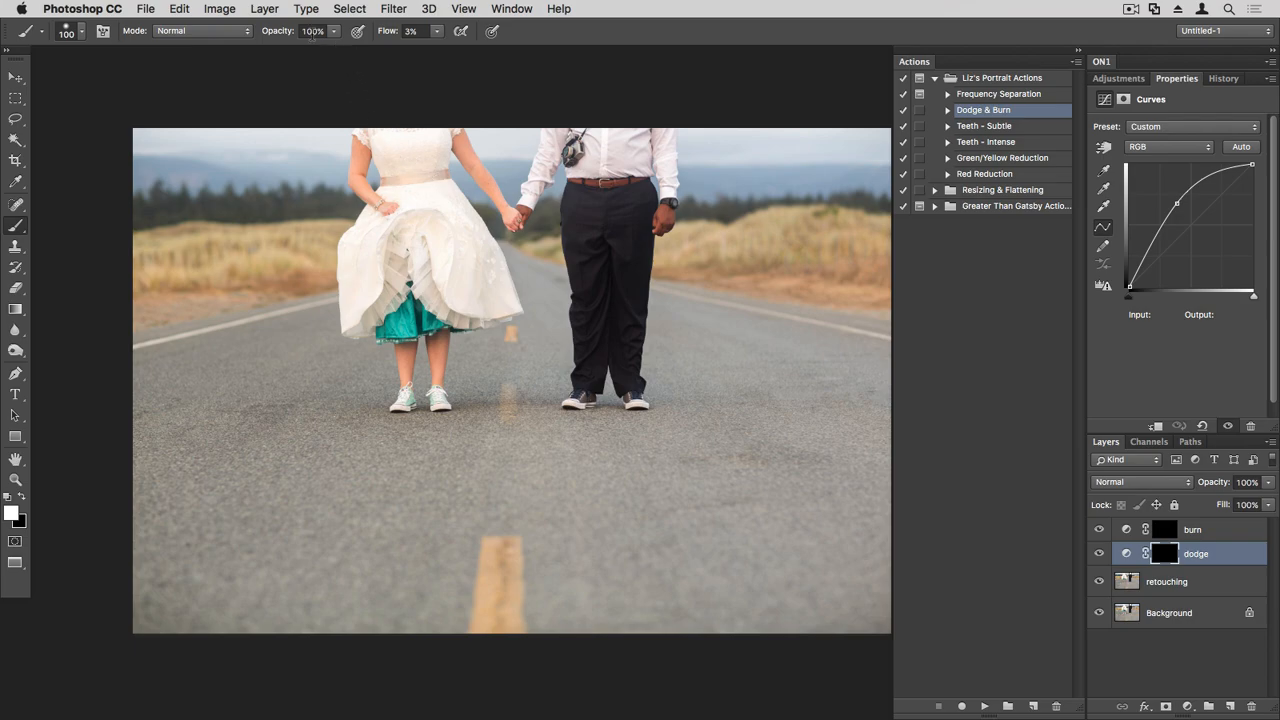
Step: Try the brush settings with opacity at 3% and flow at 100%
left_click(308, 31)
type("3")
key("Return")
left_click_drag(389, 33, 460, 31)
Step: Restore the brush to 100% opacity and 3% flow
left_click(306, 31)
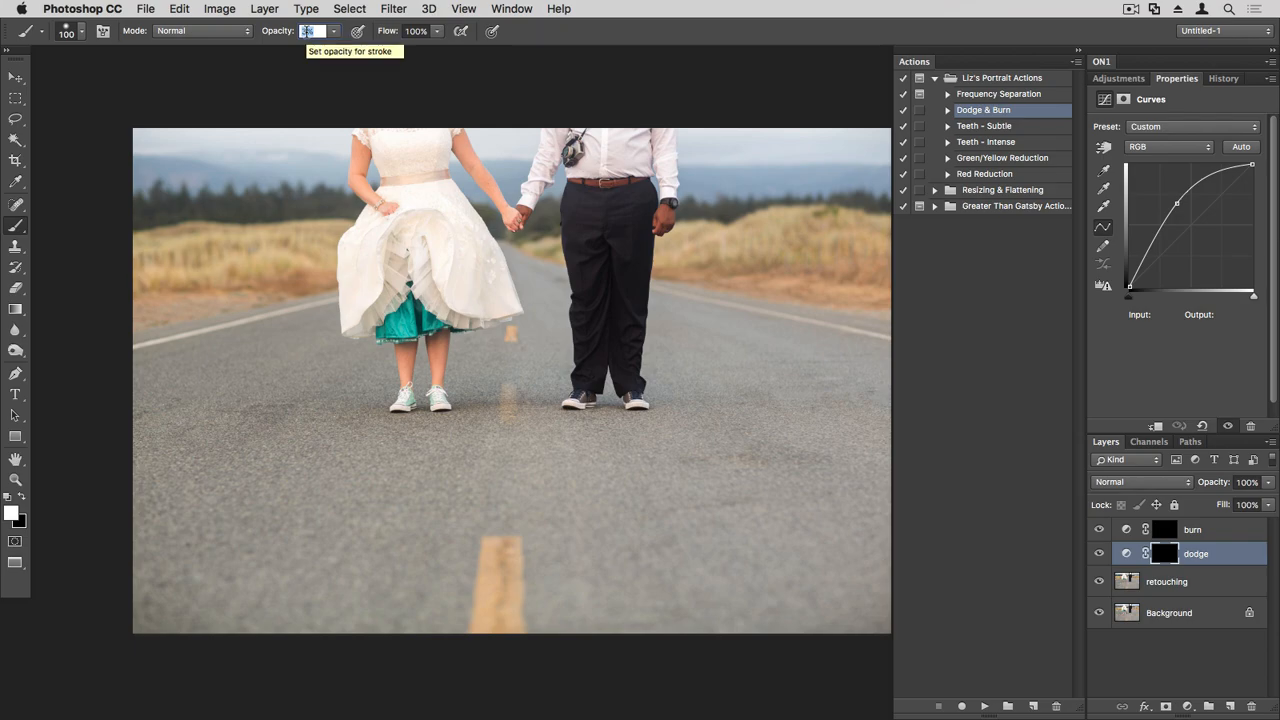
type("100")
key("Tab")
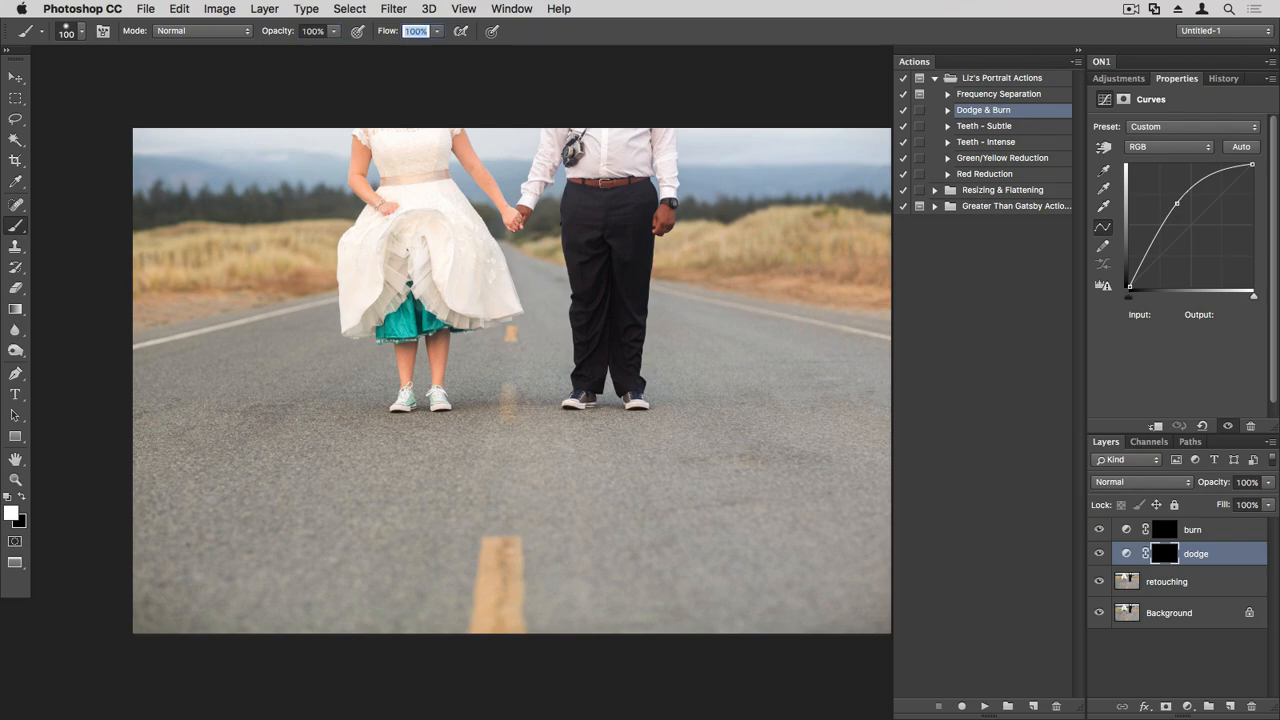
type("3")
key("Tab")
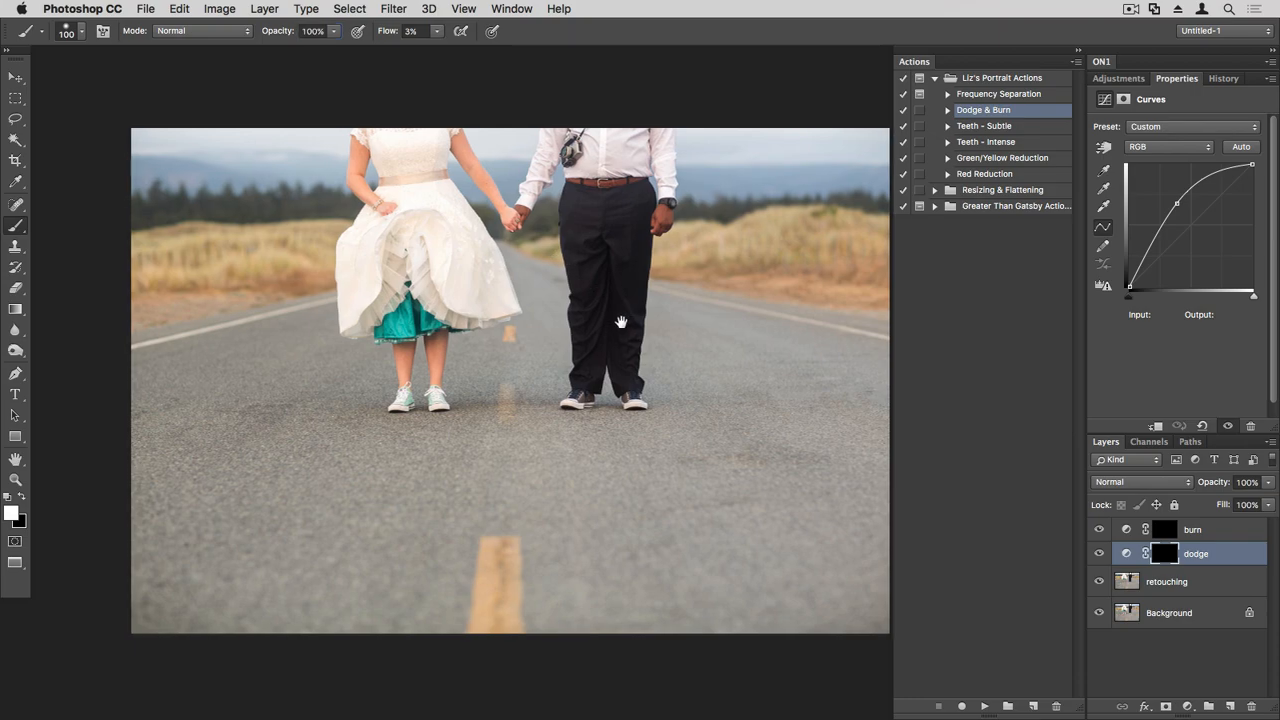
Step: Lighten the woman's upper body and arms on the dodge mask, resizing the brush to 250 and down to 90
left_click_drag(626, 322, 594, 323)
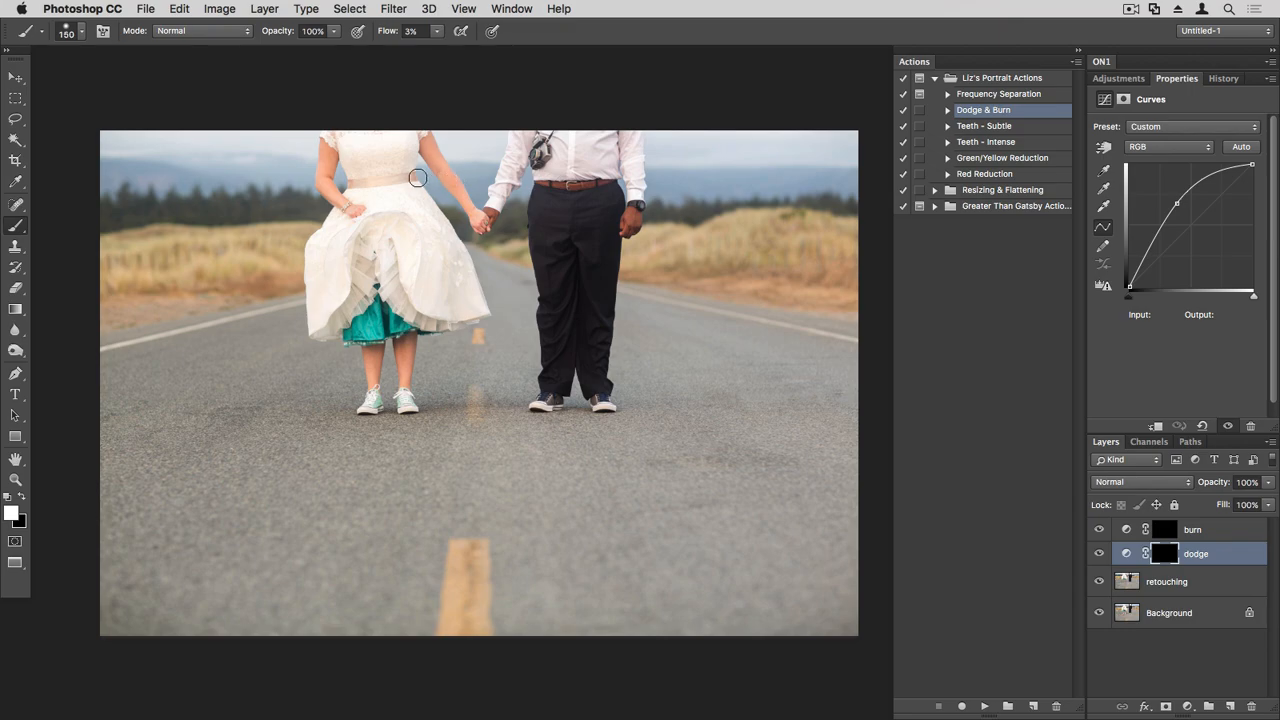
key("bracketright")
key("bracketright")
key("bracketright")
key("bracketright")
key("bracketright")
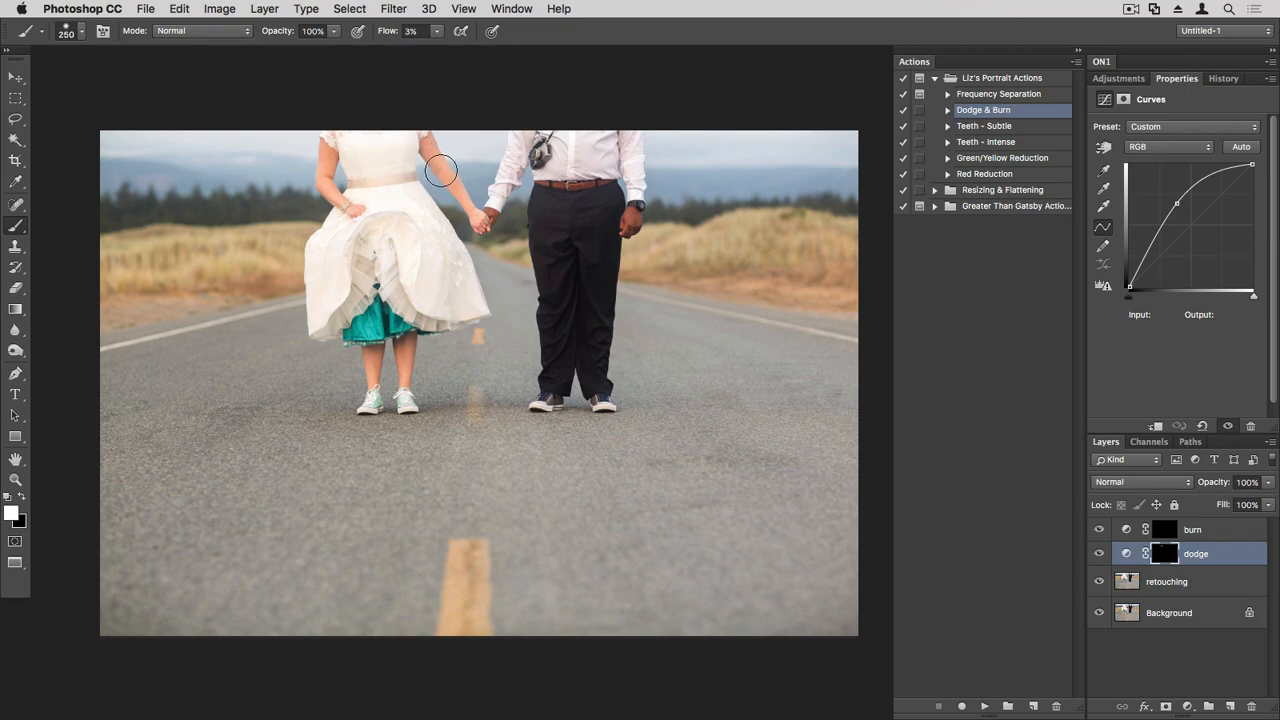
key("bracketleft")
key("bracketleft")
key("bracketleft")
key("bracketleft")
key("bracketleft")
key("bracketleft")
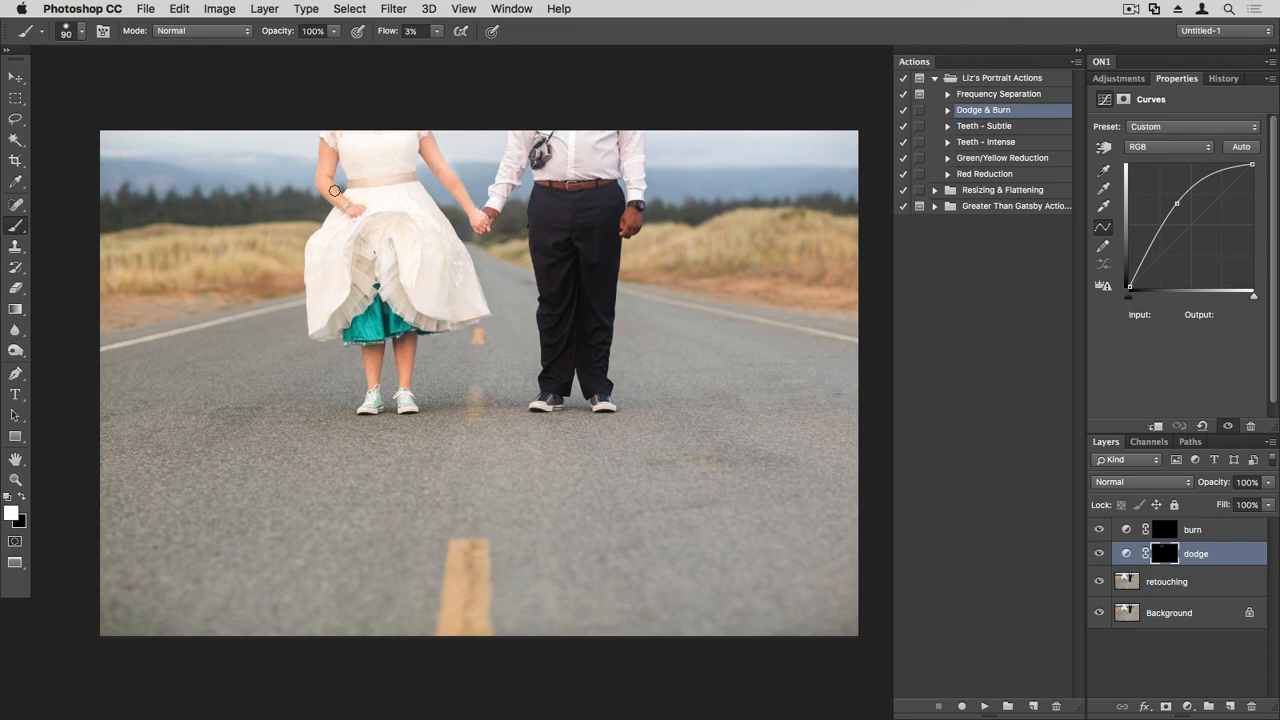
Step: Lighten the woman's shoes and teal petticoat on the dodge mask with a size 150 brush
key("bracketright")
key("bracketright")
key("bracketright")
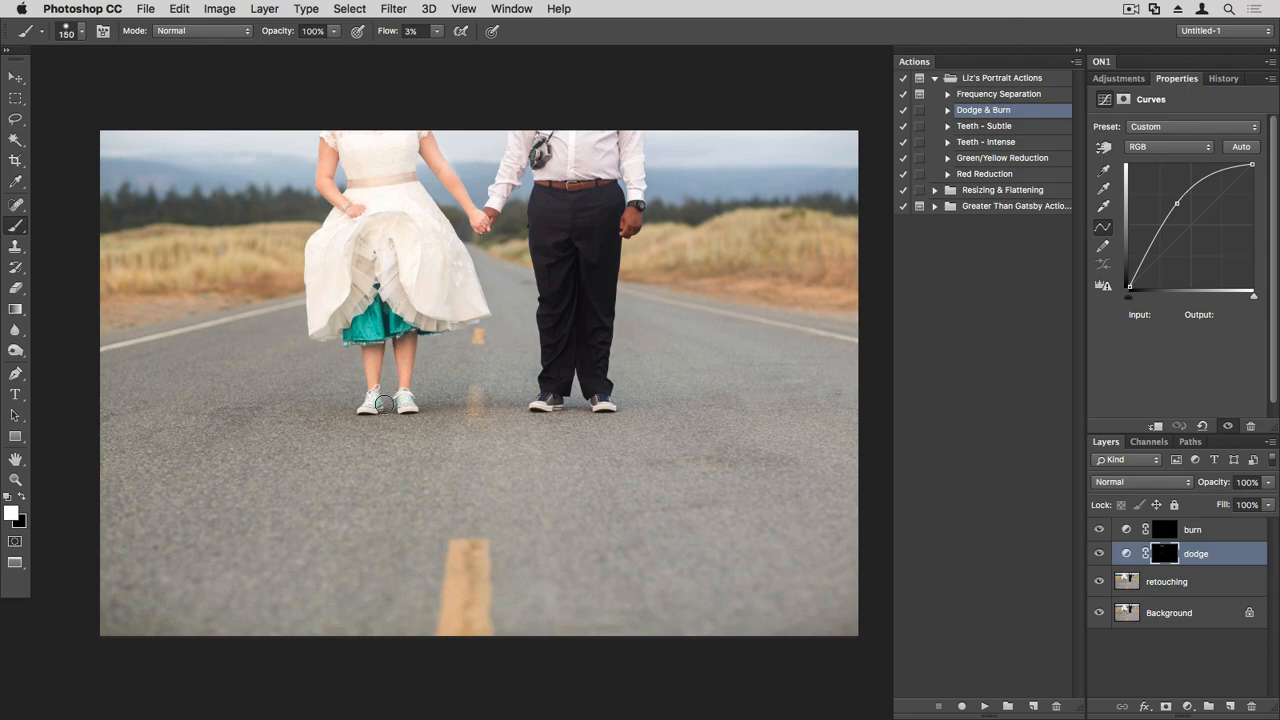
mouse_move(367, 336)
left_mouse_down()
mouse_move(383, 304)
mouse_move(405, 332)
mouse_move(385, 321)
mouse_move(349, 337)
mouse_move(373, 298)
mouse_move(422, 328)
left_mouse_up()
Step: Brighten the woman's white skirt on the dodge mask with a brush larger than 250
key("bracketright")
key("bracketright")
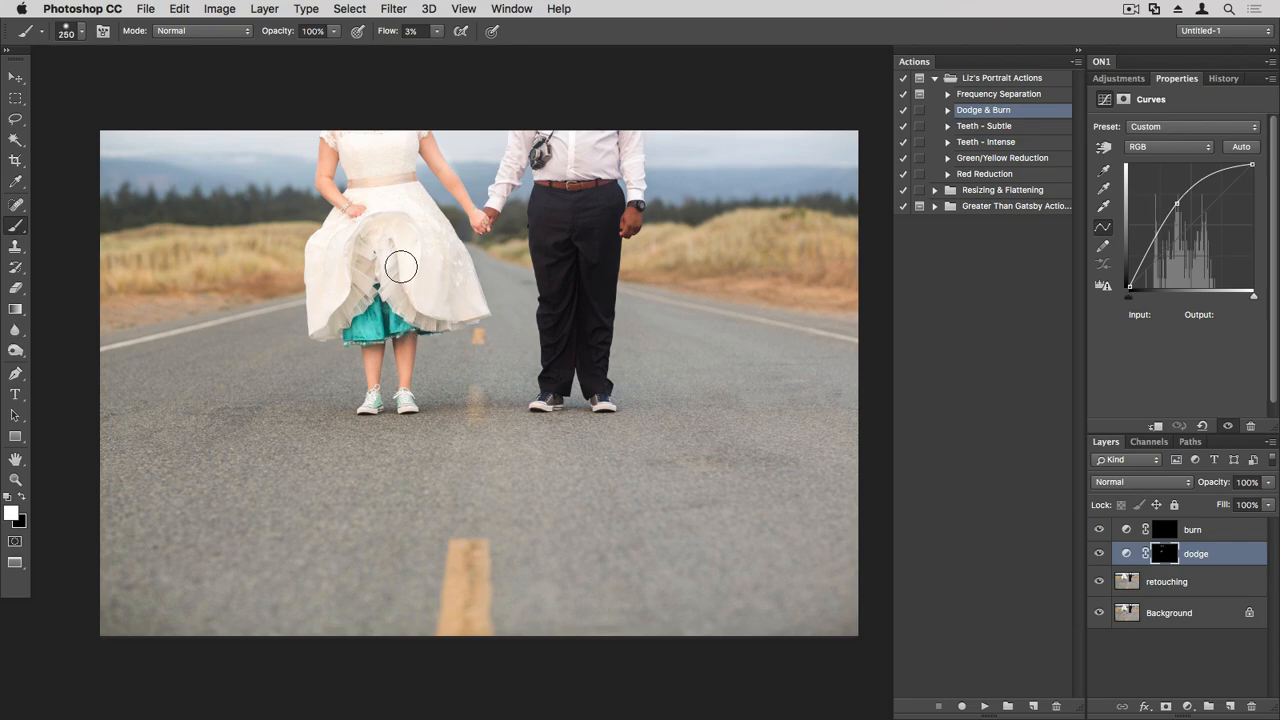
key("bracketright")
key("bracketright")
key("bracketright")
mouse_move(351, 226)
left_mouse_down()
mouse_move(387, 198)
mouse_move(369, 151)
mouse_move(448, 308)
left_mouse_up()
Step: Reduce the brush to size 125 and lighten the man's shoes on the dodge mask
key("bracketleft")
key("bracketleft")
key("bracketleft")
key("bracketleft")
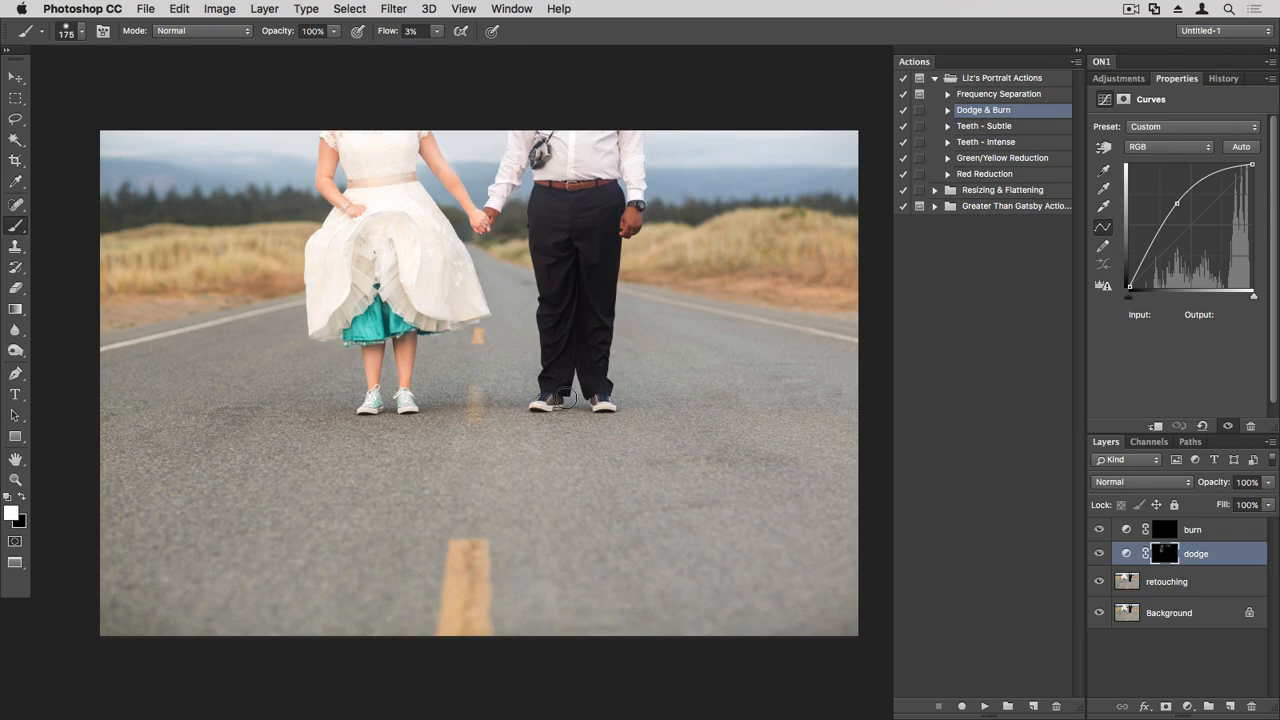
key("bracketleft")
key("bracketleft")
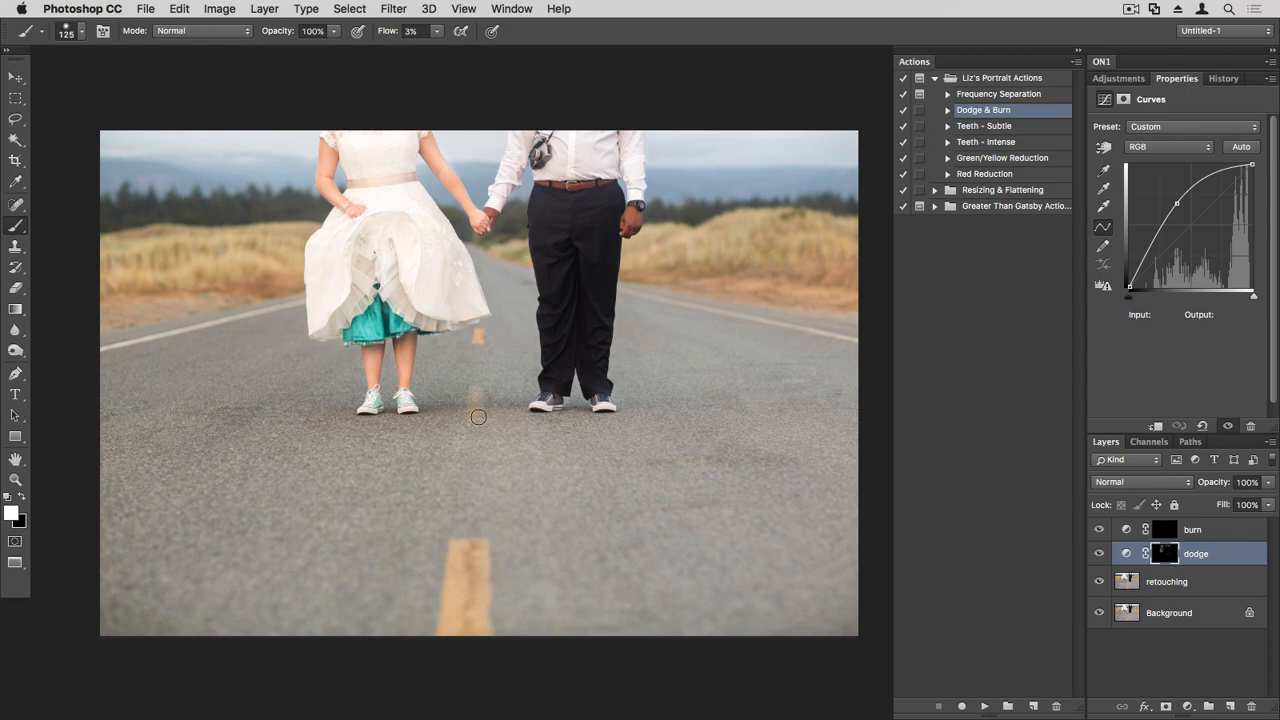
Step: Lighten the road between the couple on the dodge mask, resizing the brush to 500 and down to 250
key("bracketright")
key("bracketright")
key("bracketright")
key("bracketright")
key("bracketright")
key("bracketright")
key("bracketright")
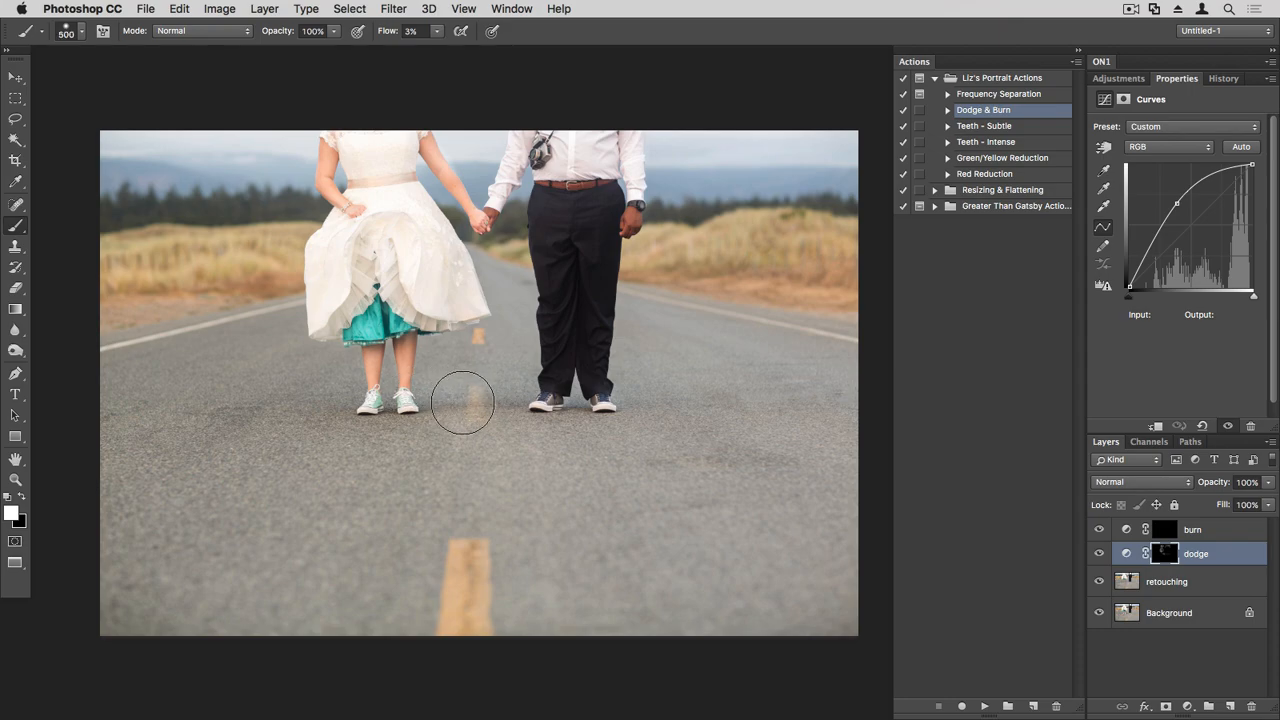
key("bracketleft")
key("bracketleft")
key("bracketleft")
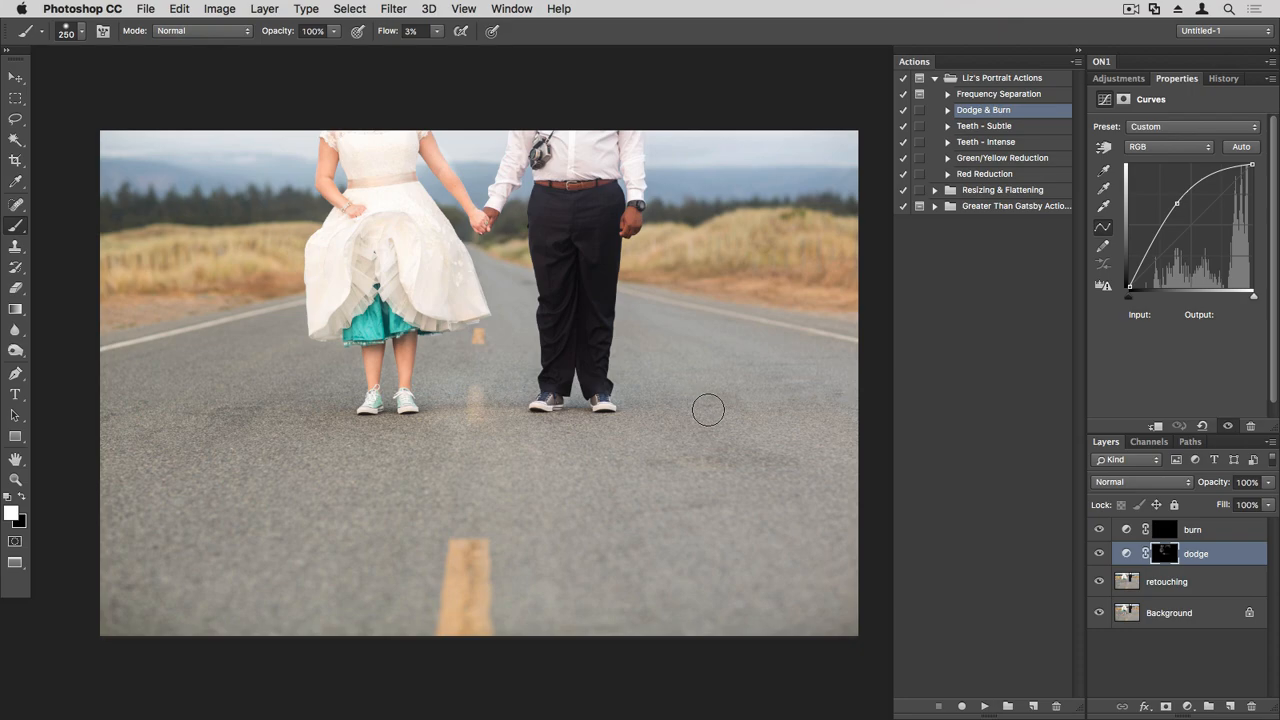
Step: Lighten the dark patches of road on both sides of the couple on the dodge mask with size 500 and 800 brushes
key("bracketright")
key("bracketright")
key("bracketright")
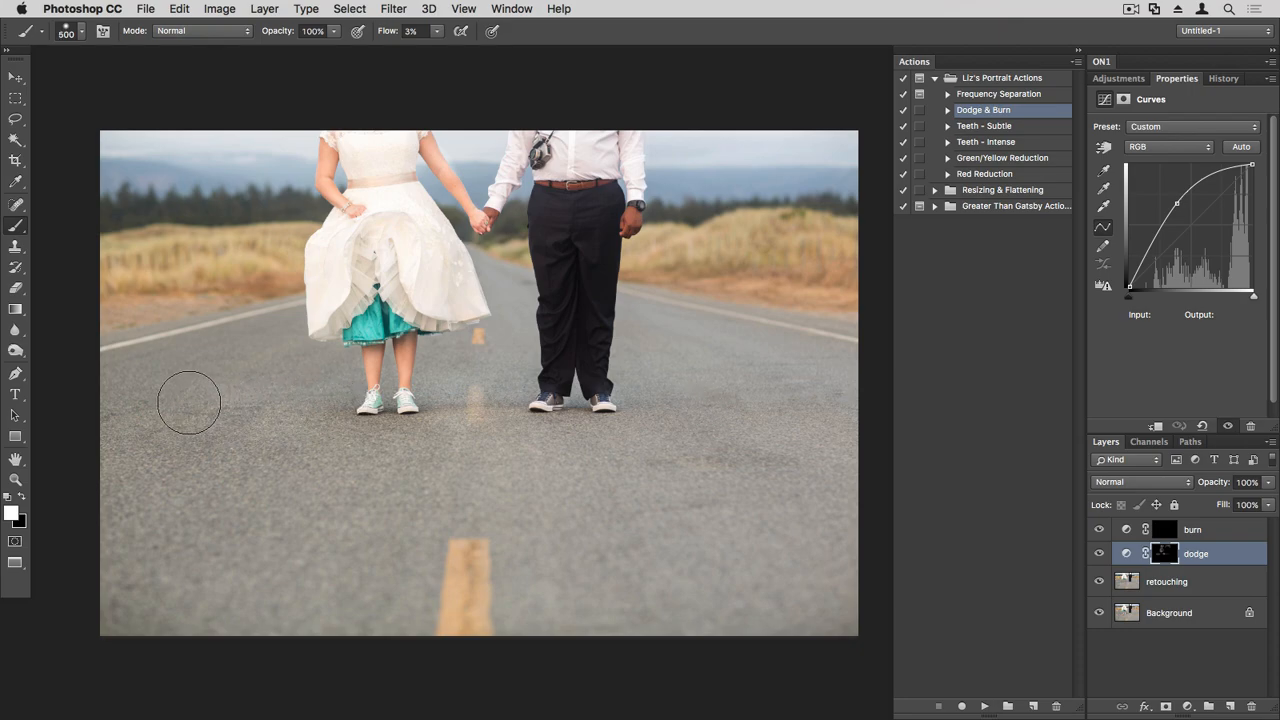
key("bracketright")
key("bracketright")
key("bracketright")
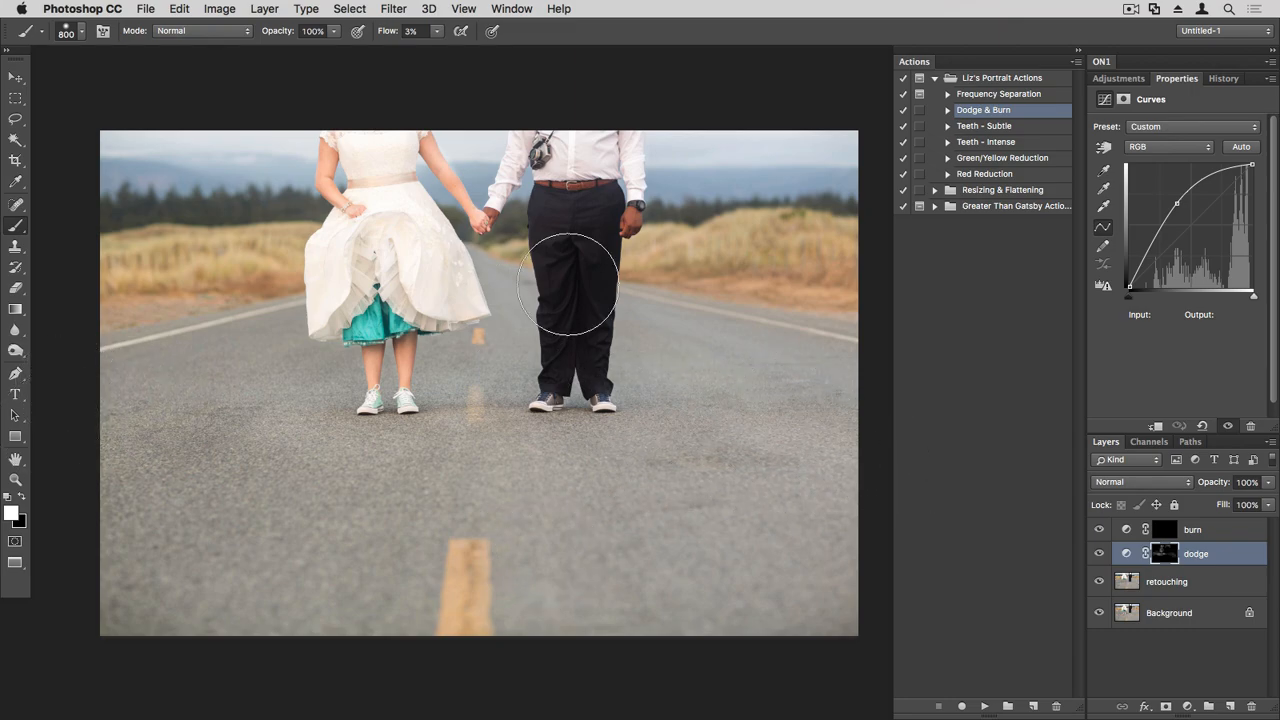
Step: Select the burn layer's mask and darken the man's black trousers with a size 400 brush
key("bracketleft")
key("bracketleft")
key("bracketleft")
key("bracketleft")
key("bracketleft")
key("bracketleft")
key("bracketleft")
key("bracketleft")
key("bracketleft")
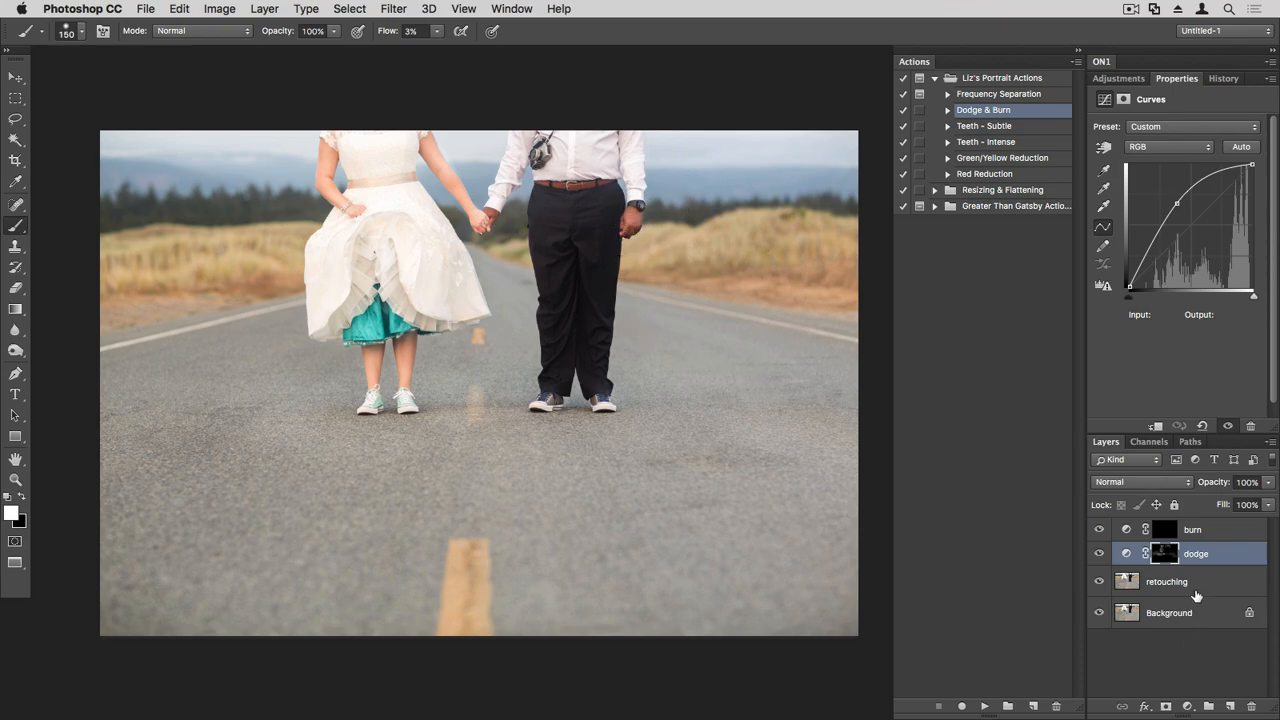
left_click(1166, 530)
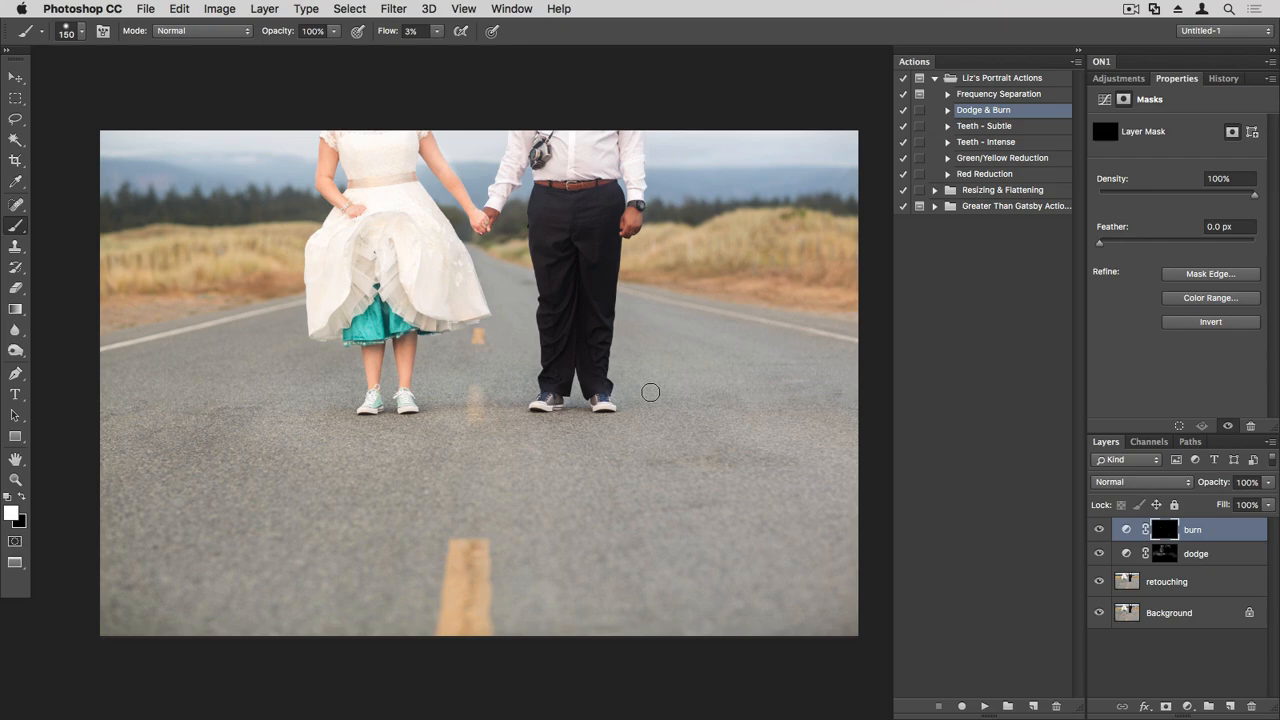
key("bracketright")
key("bracketright")
key("bracketright")
key("bracketright")
key("bracketright")
mouse_move(543, 220)
left_mouse_down()
mouse_move(568, 193)
mouse_move(551, 199)
mouse_move(575, 237)
mouse_move(553, 192)
mouse_move(543, 229)
mouse_move(553, 334)
mouse_move(588, 235)
mouse_move(603, 286)
mouse_move(606, 365)
mouse_move(576, 408)
left_mouse_up()
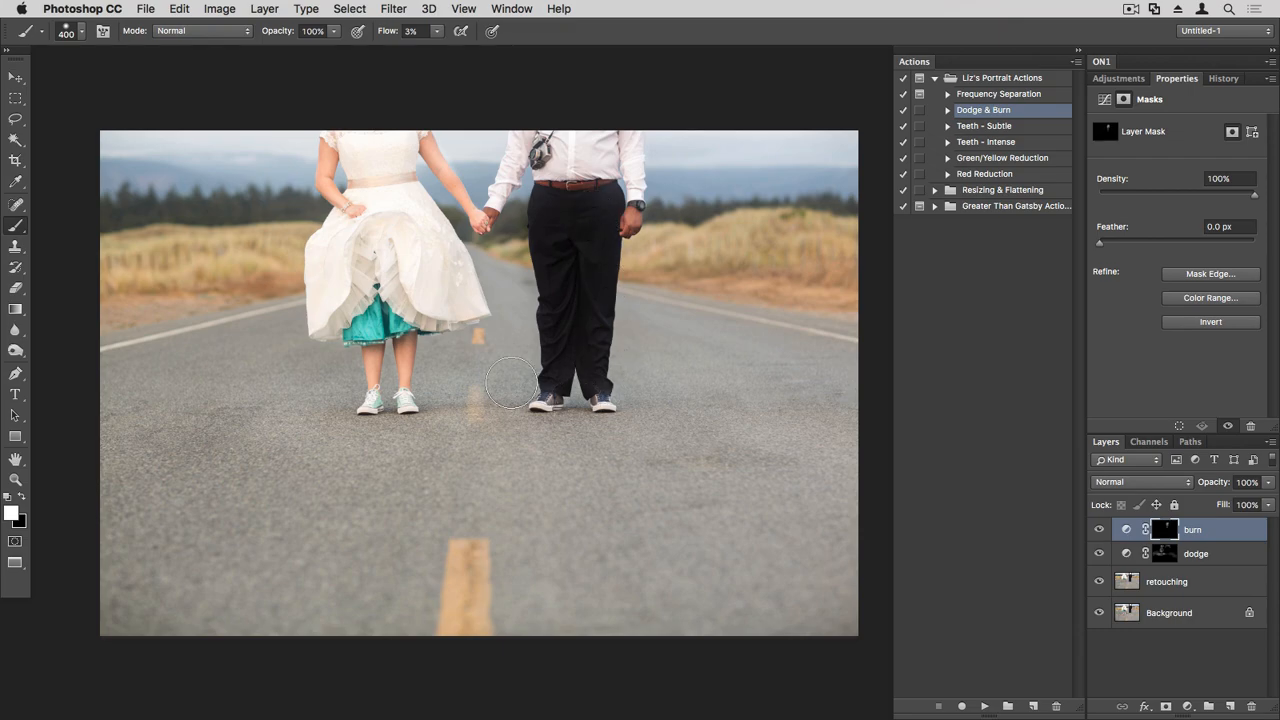
Step: Darken the camera hanging on the man's chest on the burn mask with a much smaller brush
key("bracketleft")
key("bracketleft")
key("bracketleft")
key("bracketleft")
key("bracketleft")
key("bracketleft")
key("bracketleft")
key("bracketleft")
left_click_drag(536, 164, 553, 130)
Step: Darken the sky and hills on the man's side of the photo on the burn mask with a size 700 brush
key("bracketright")
key("bracketright")
key("bracketright")
key("bracketright")
key("bracketright")
key("bracketright")
key("bracketright")
key("bracketright")
key("bracketright")
key("bracketright")
key("bracketright")
key("bracketright")
key("bracketright")
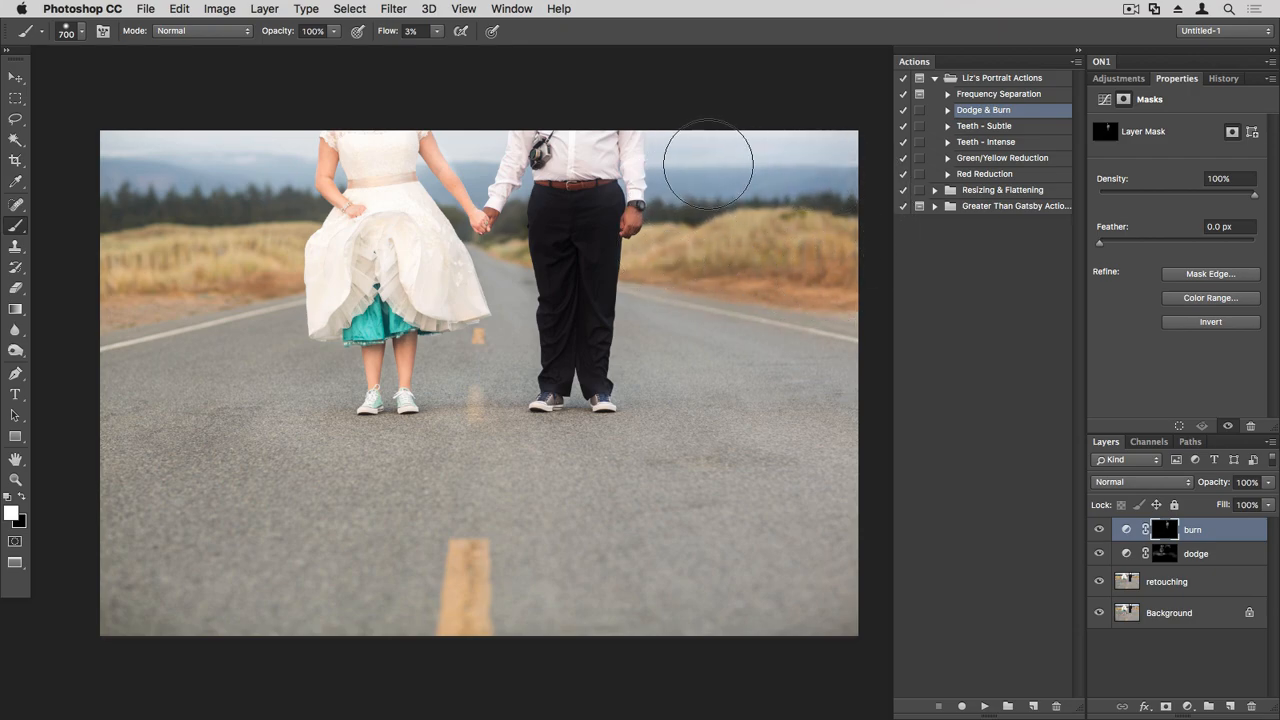
mouse_move(708, 164)
left_mouse_down()
mouse_move(650, 264)
mouse_move(780, 277)
mouse_move(815, 156)
left_mouse_up()
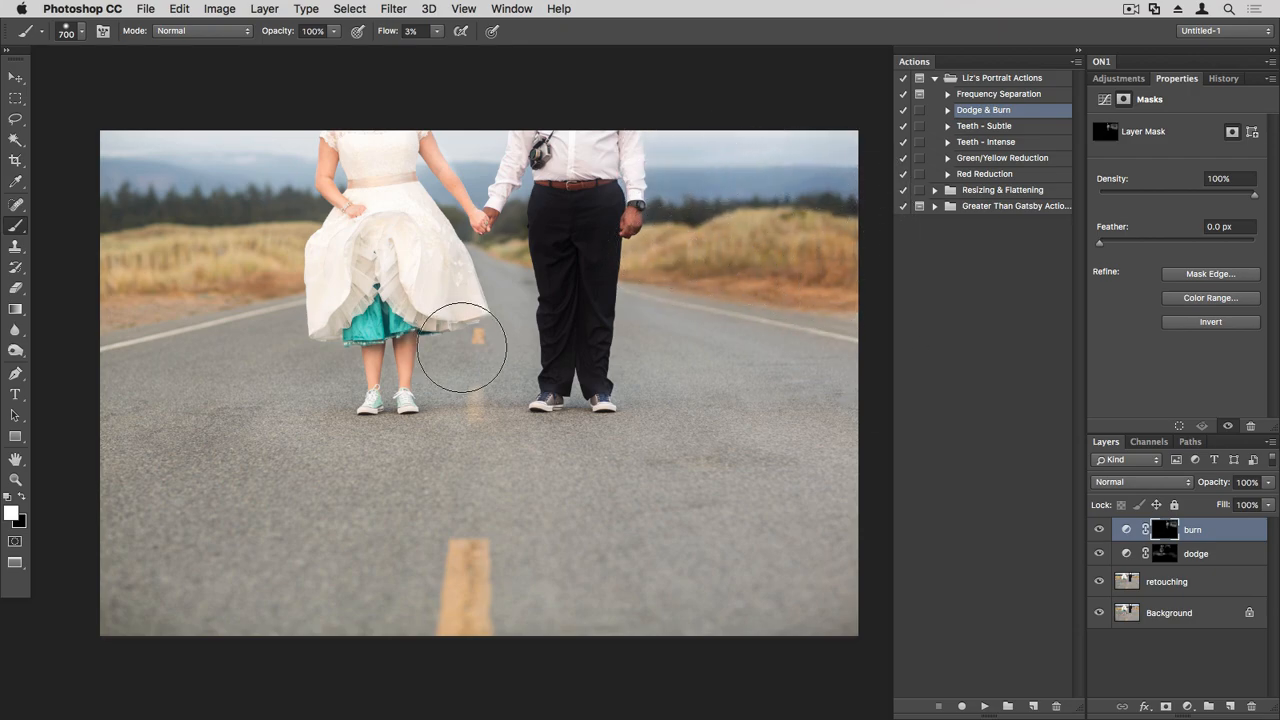
Step: Reduce the brush to size 250 and darken the sky between the couple on the burn mask
key("bracketleft")
key("bracketleft")
key("bracketleft")
key("bracketleft")
key("bracketleft")
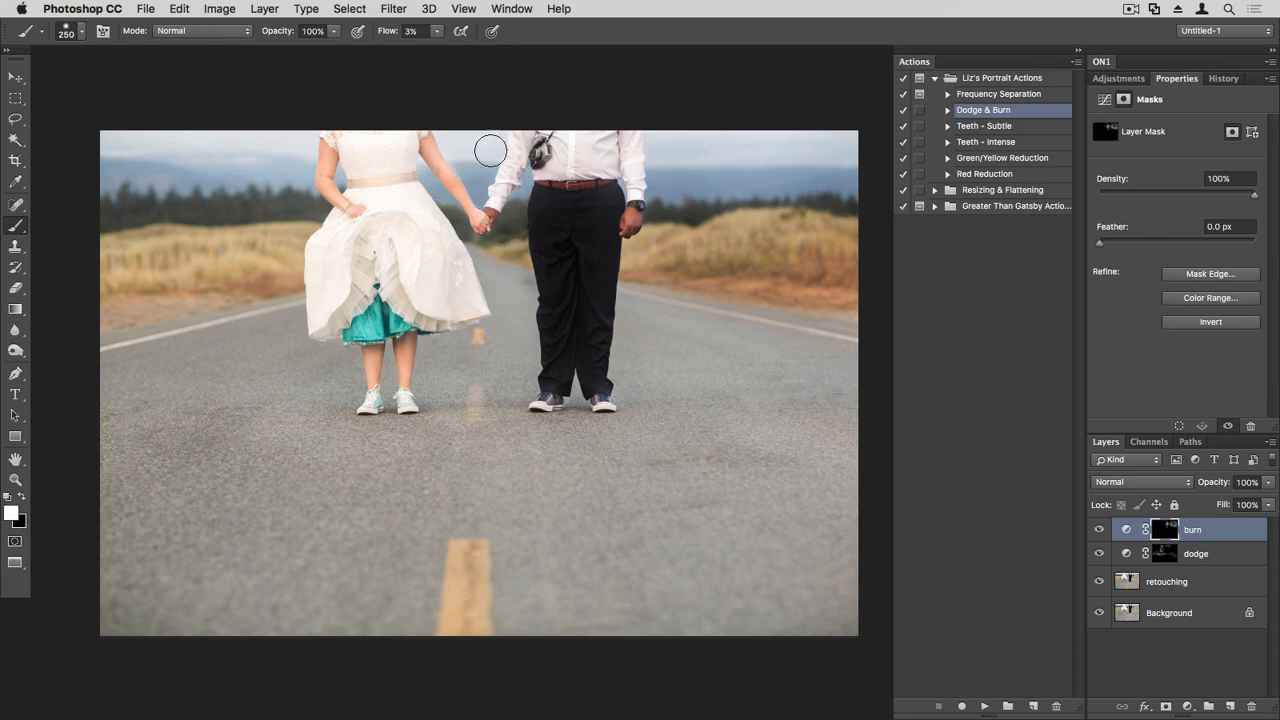
Step: Darken the background on the woman's side on the burn mask, enlarging the brush from 300 to 600
key("bracketright")
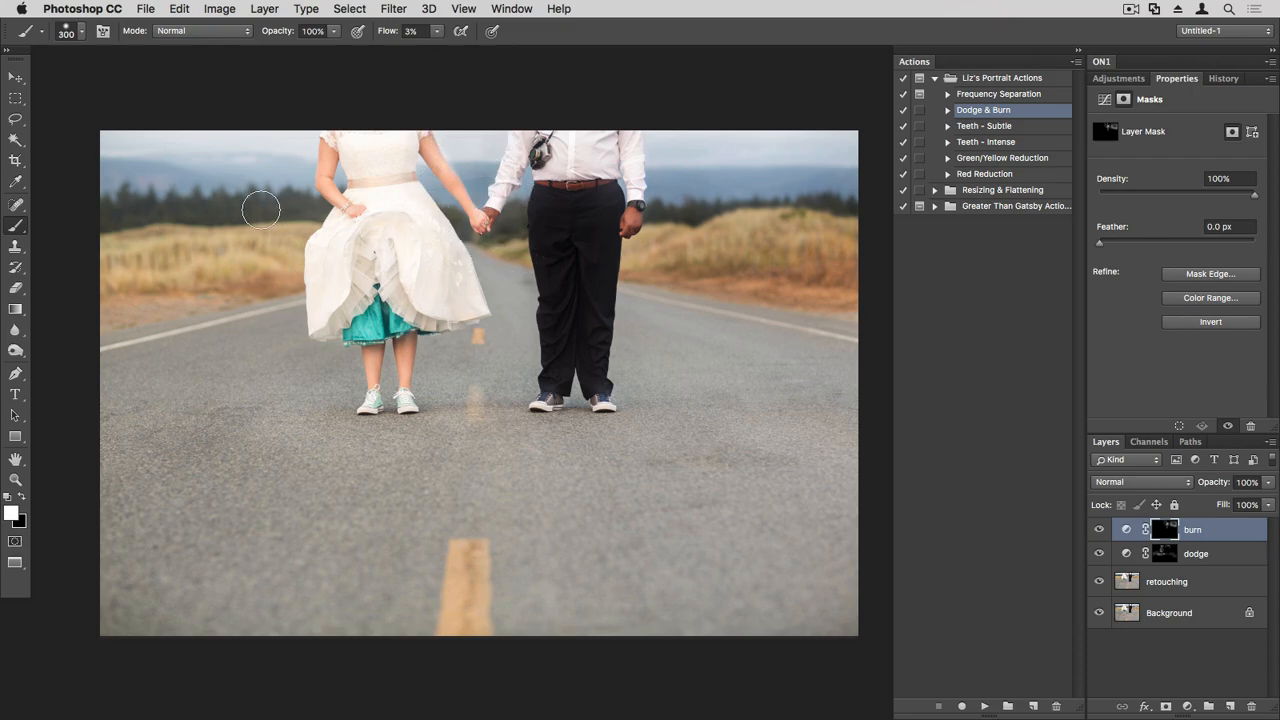
key("bracketright")
key("bracketright")
key("bracketright")
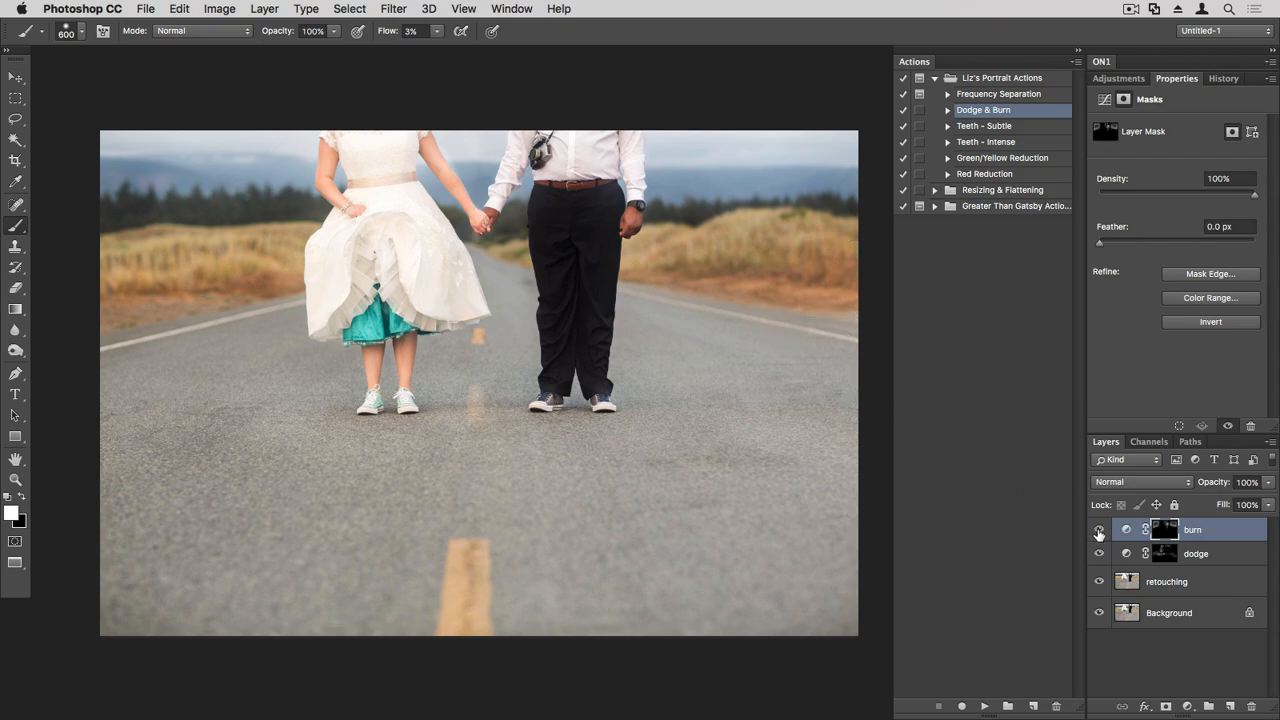
Step: Group the burn and dodge layers and toggle the group's visibility to compare before and after
left_click(1126, 557, "shift")
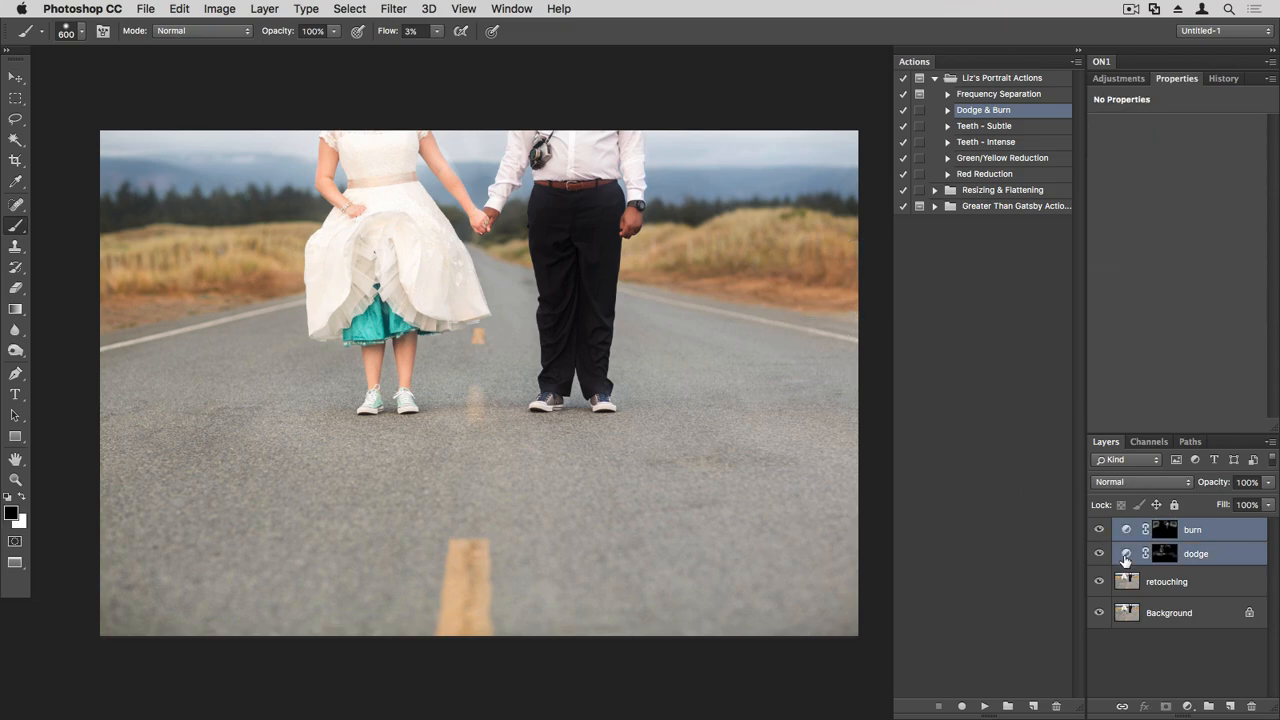
key("super+g")
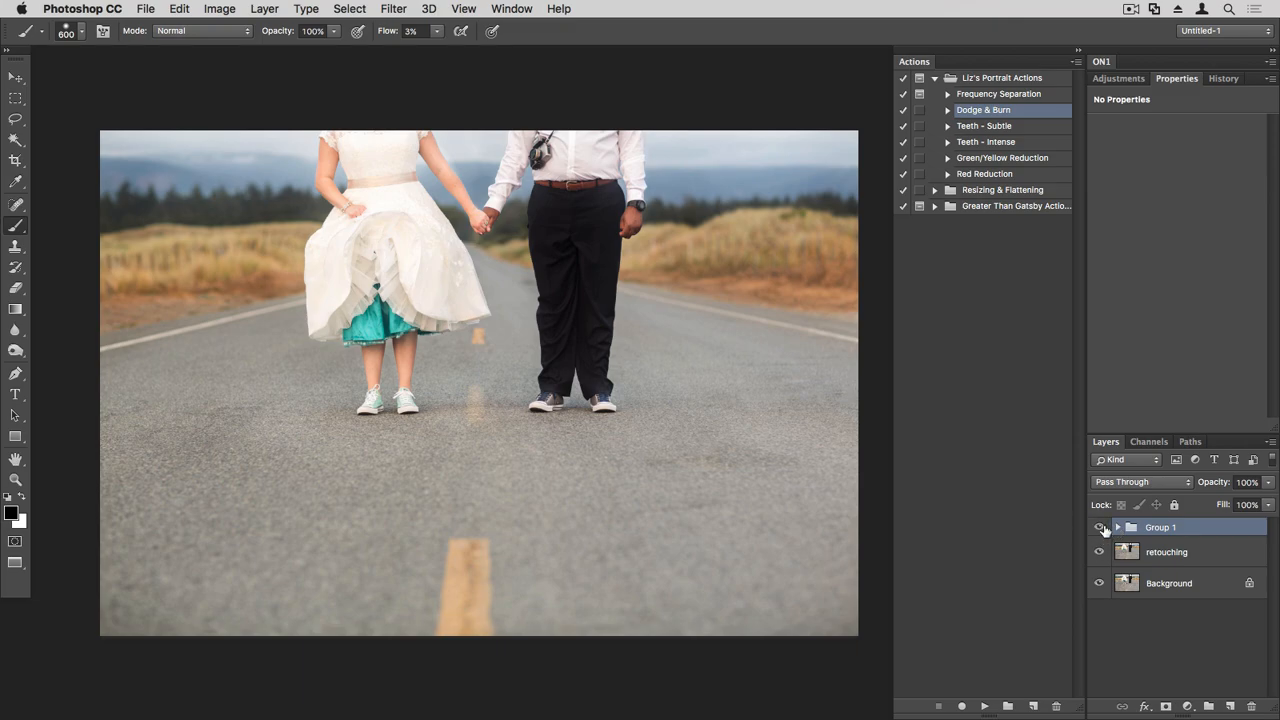
left_click(1101, 528)
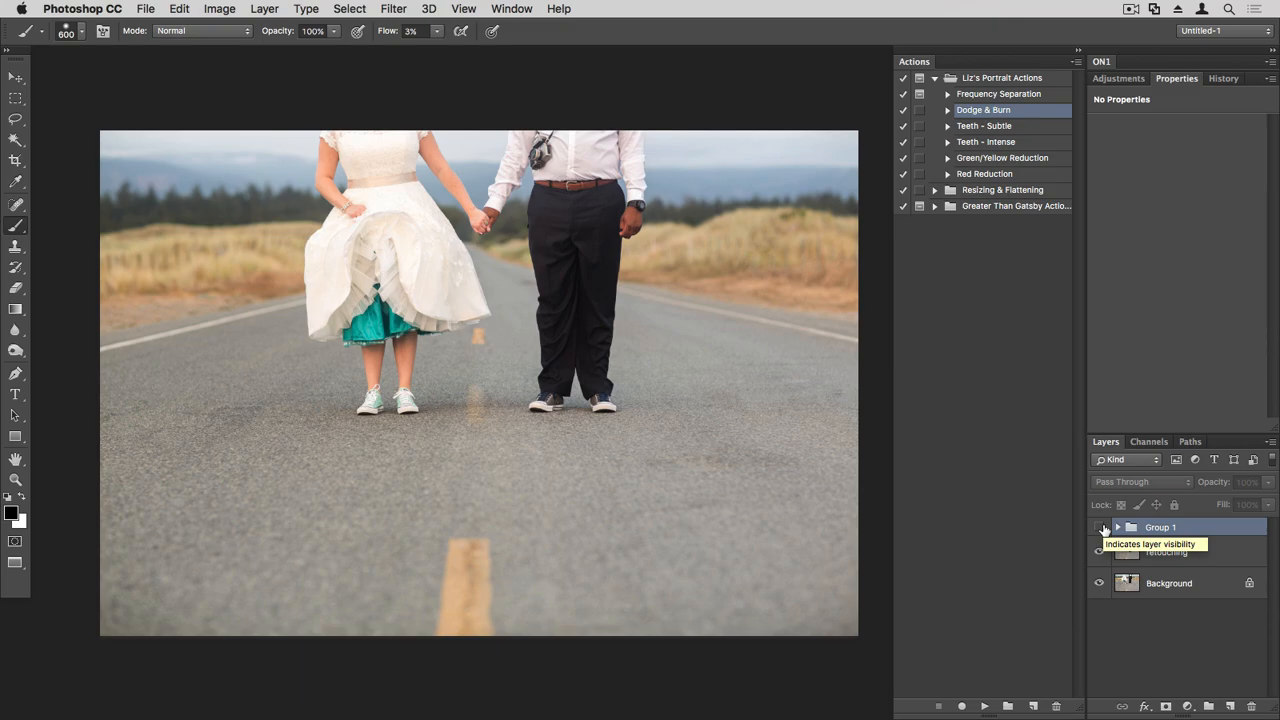
left_click(1101, 528)
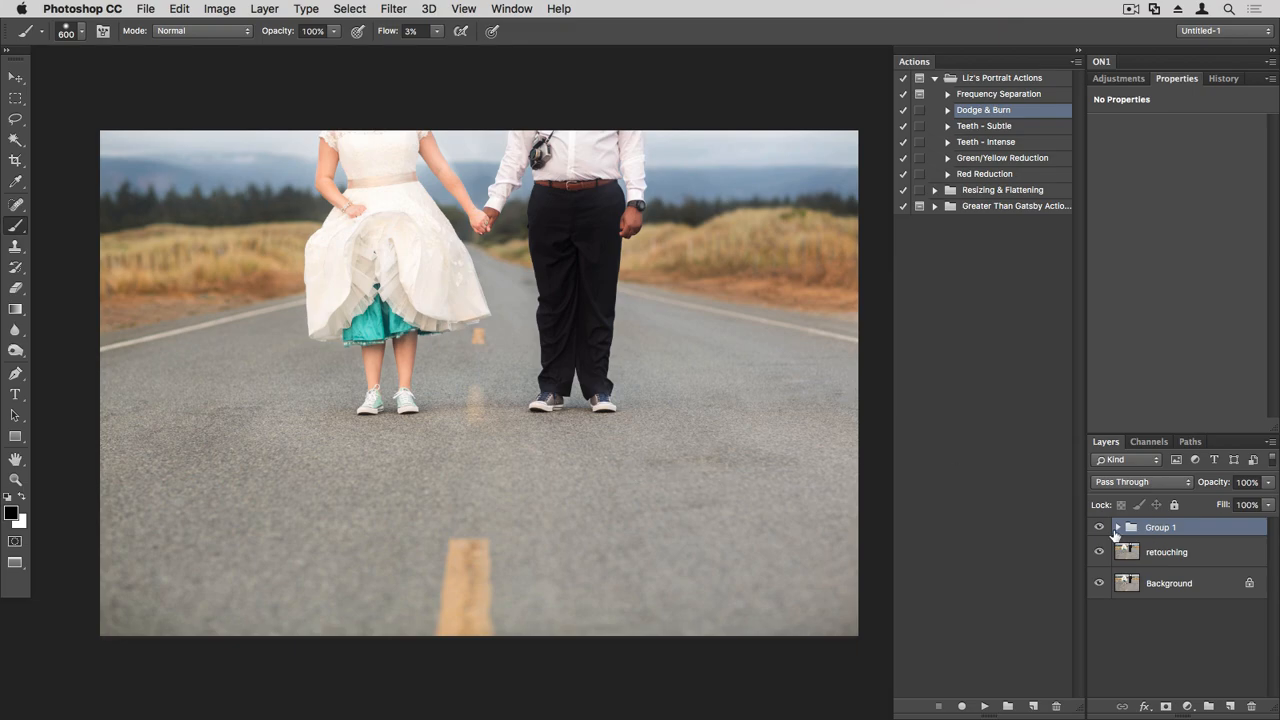
left_click(1099, 527)
left_click(1100, 528)
Step: Stamp all visible layers into a new top layer and open it in ON1 Effects 10
key("super+alt+shift+e")
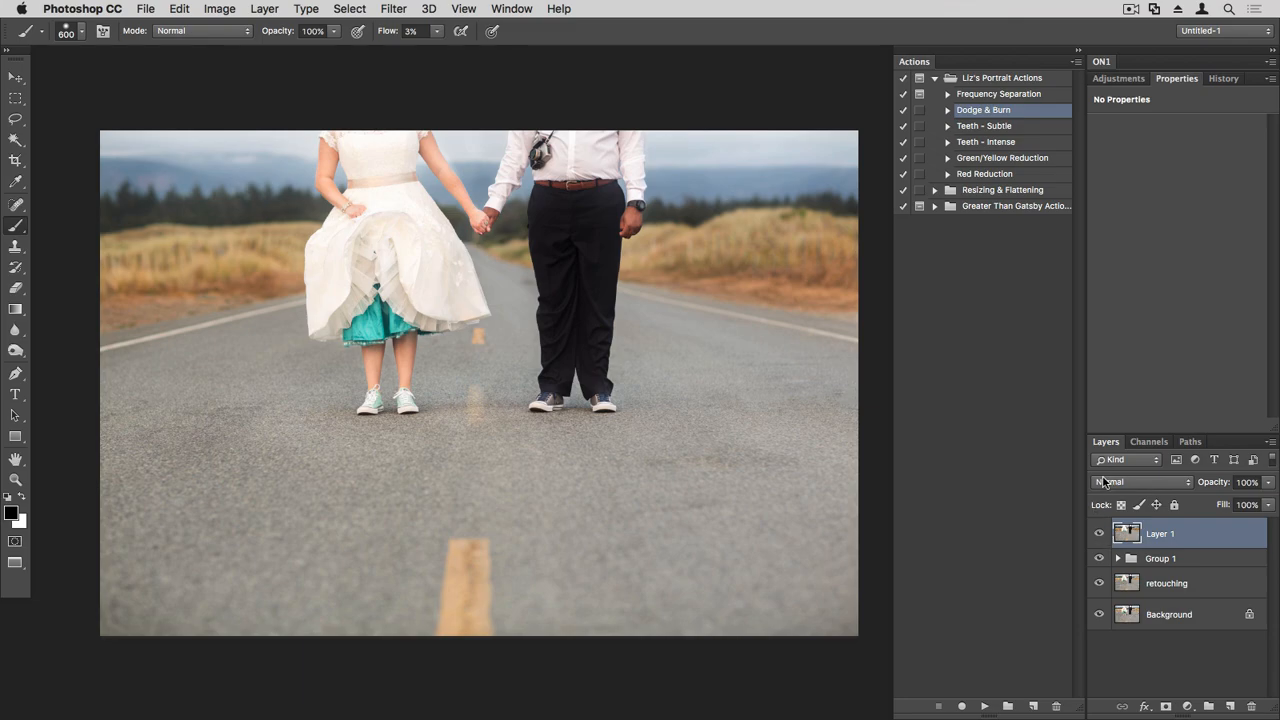
left_click(1151, 66)
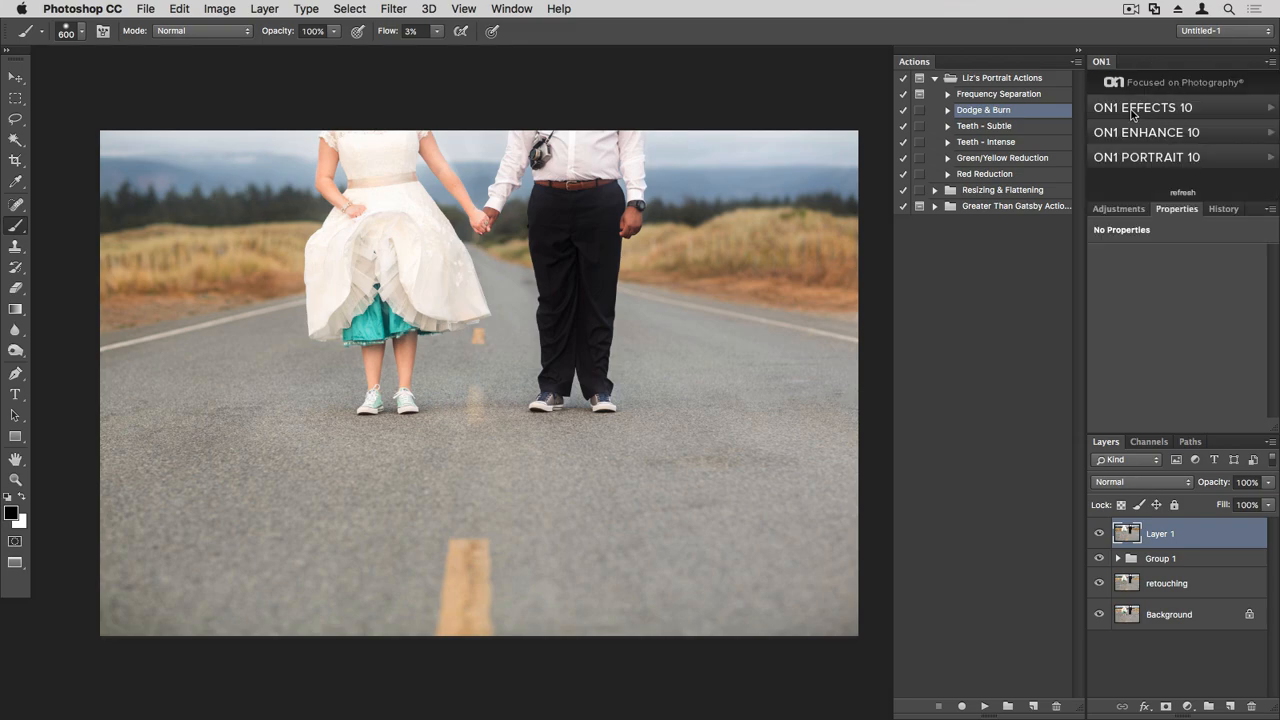
left_click(1136, 108)
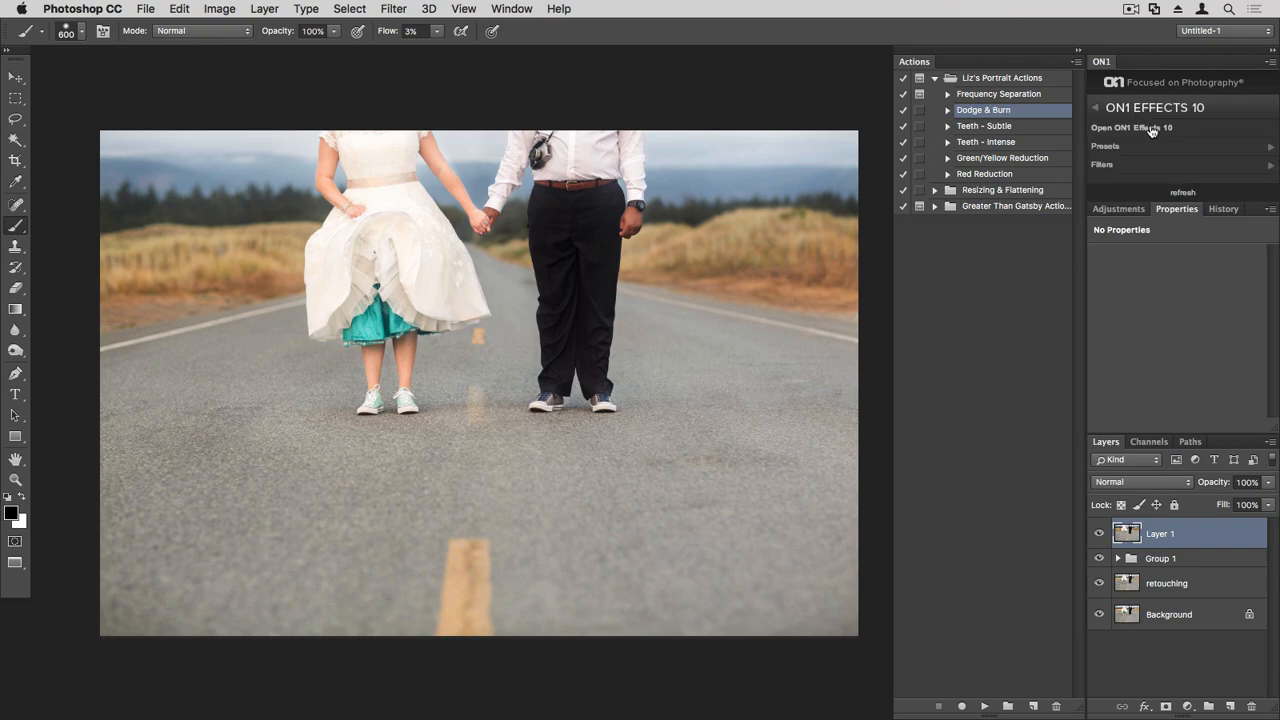
left_click(1151, 127)
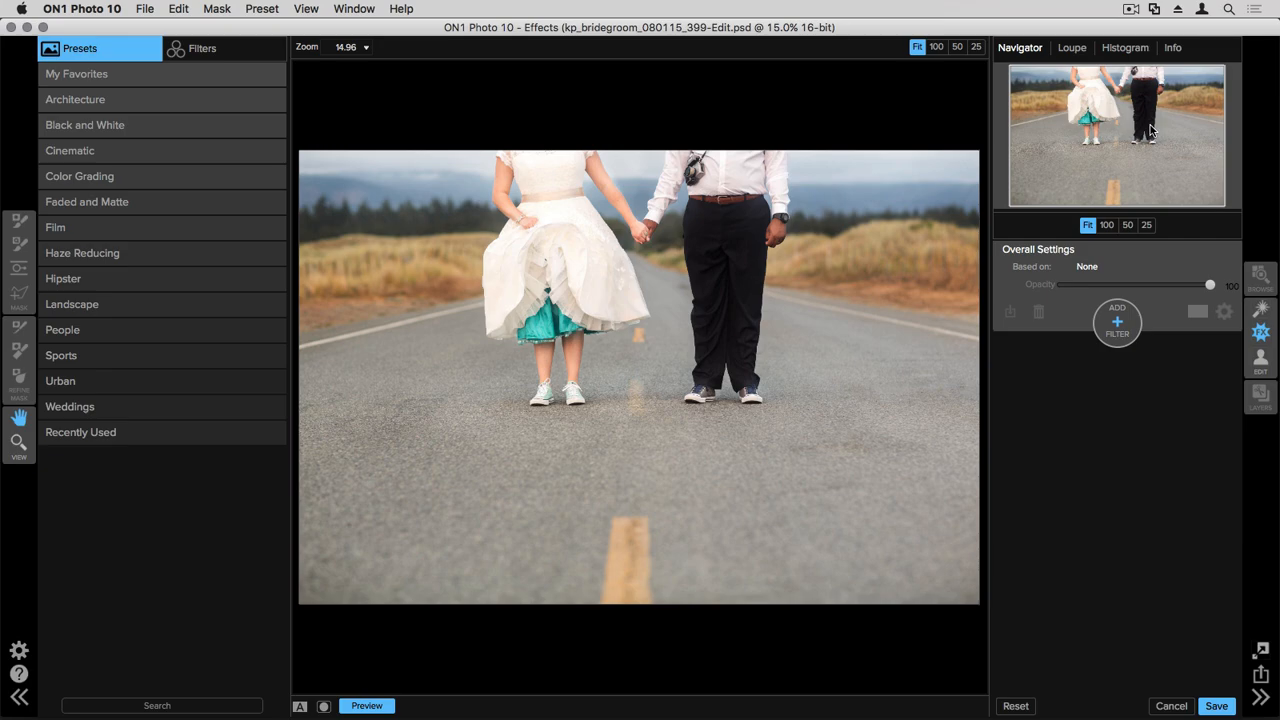
Step: Add a Sunshine filter, set its Amount to 35 and raise its Warmth slightly
left_click(1124, 334)
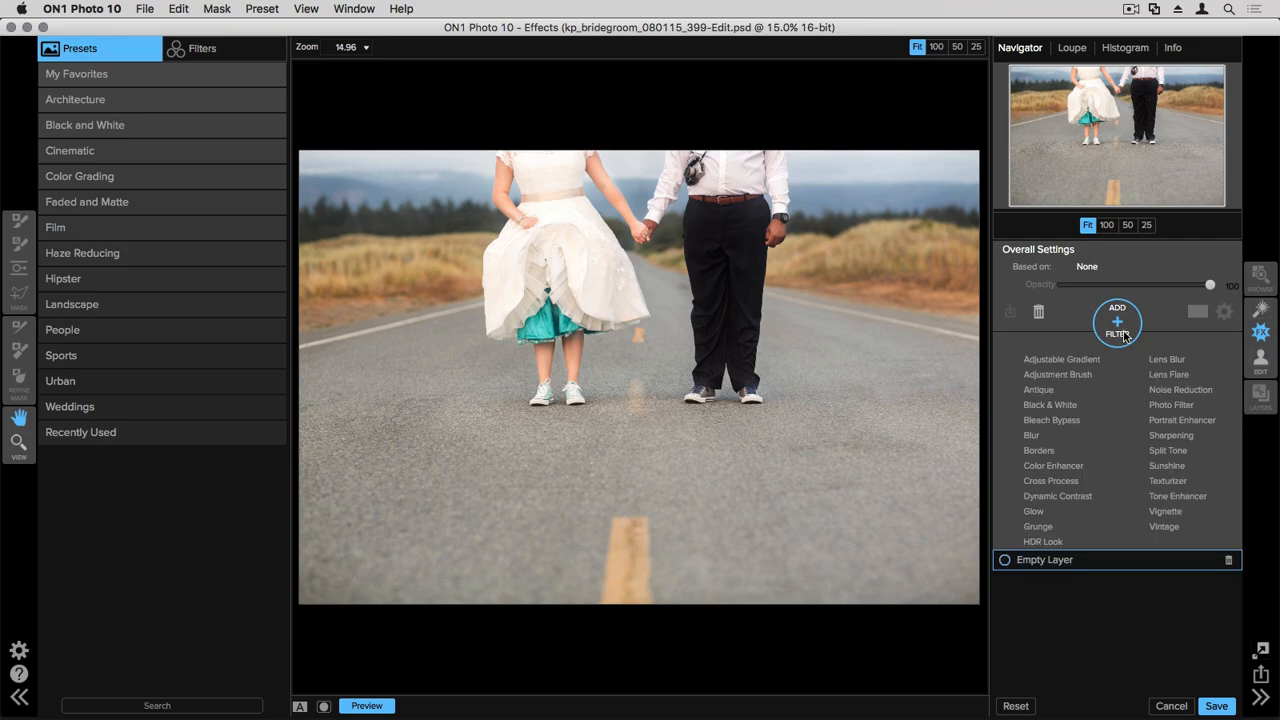
left_click(1154, 467)
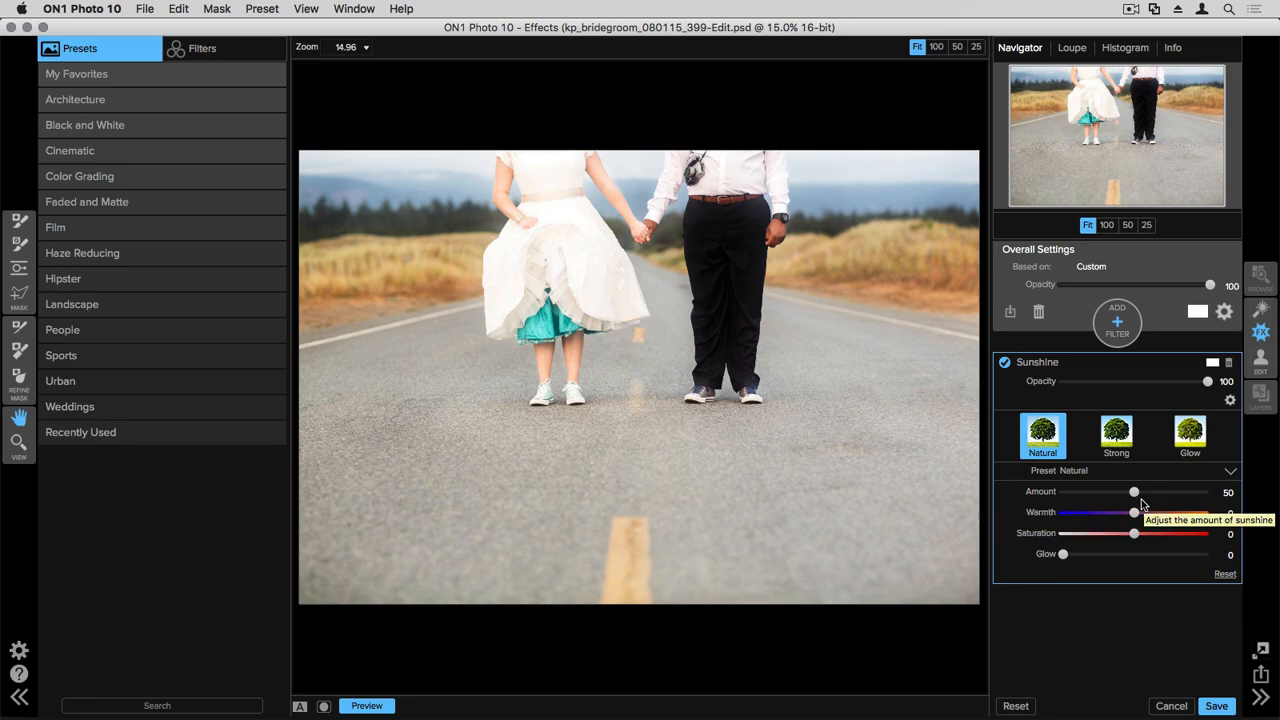
left_click_drag(1136, 494, 1060, 495)
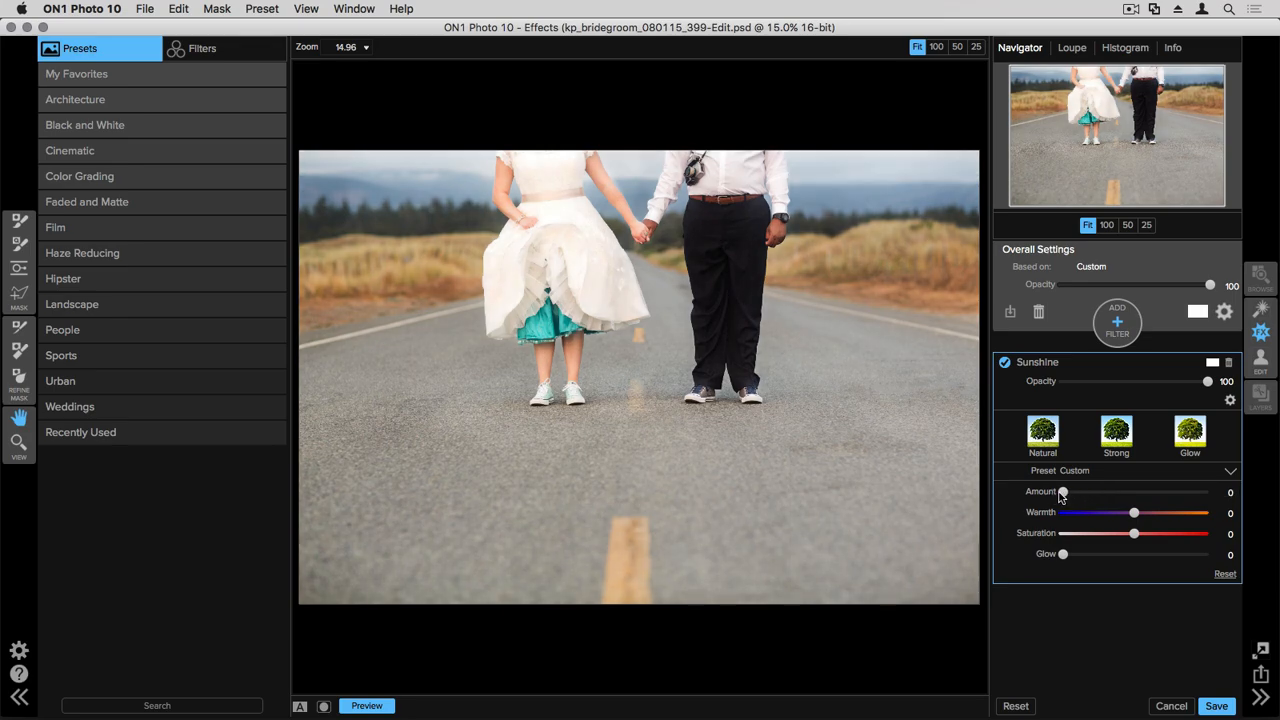
left_click_drag(1062, 496, 1113, 498)
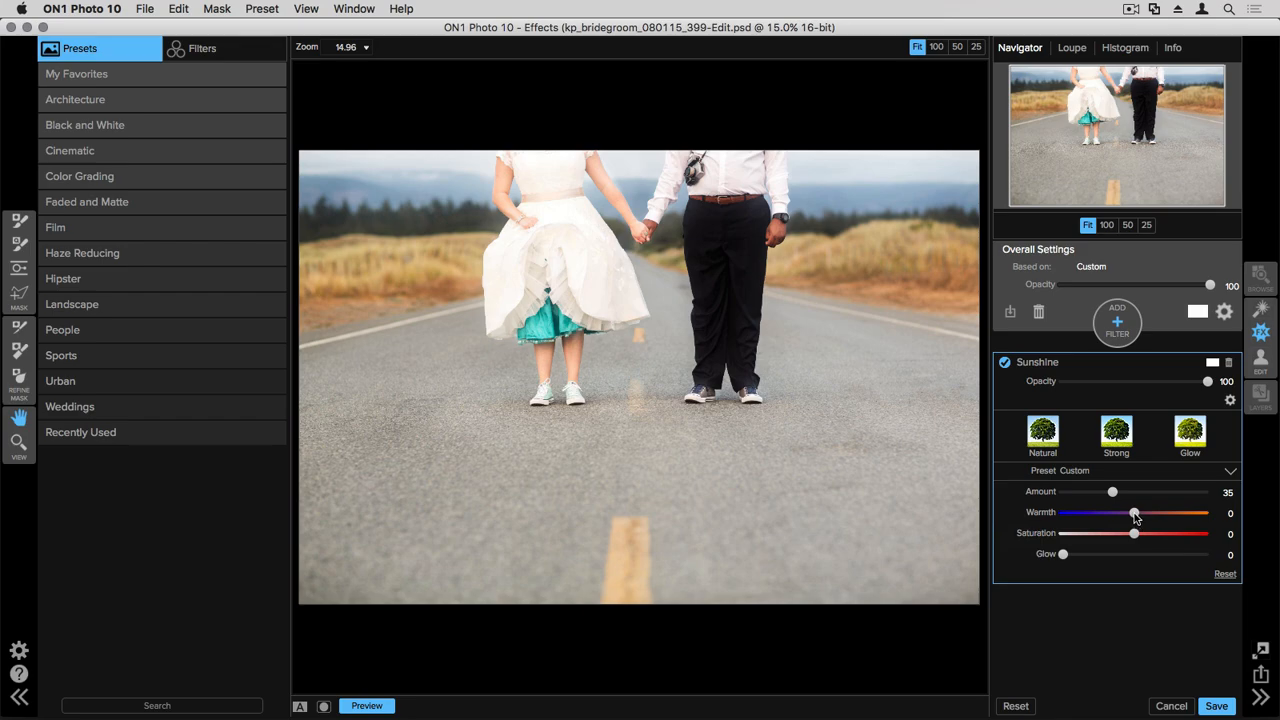
left_click_drag(1136, 517, 1148, 518)
Step: Add a Dynamic Contrast filter with an inverted mask and set its Large detail to 16
left_click(1116, 326)
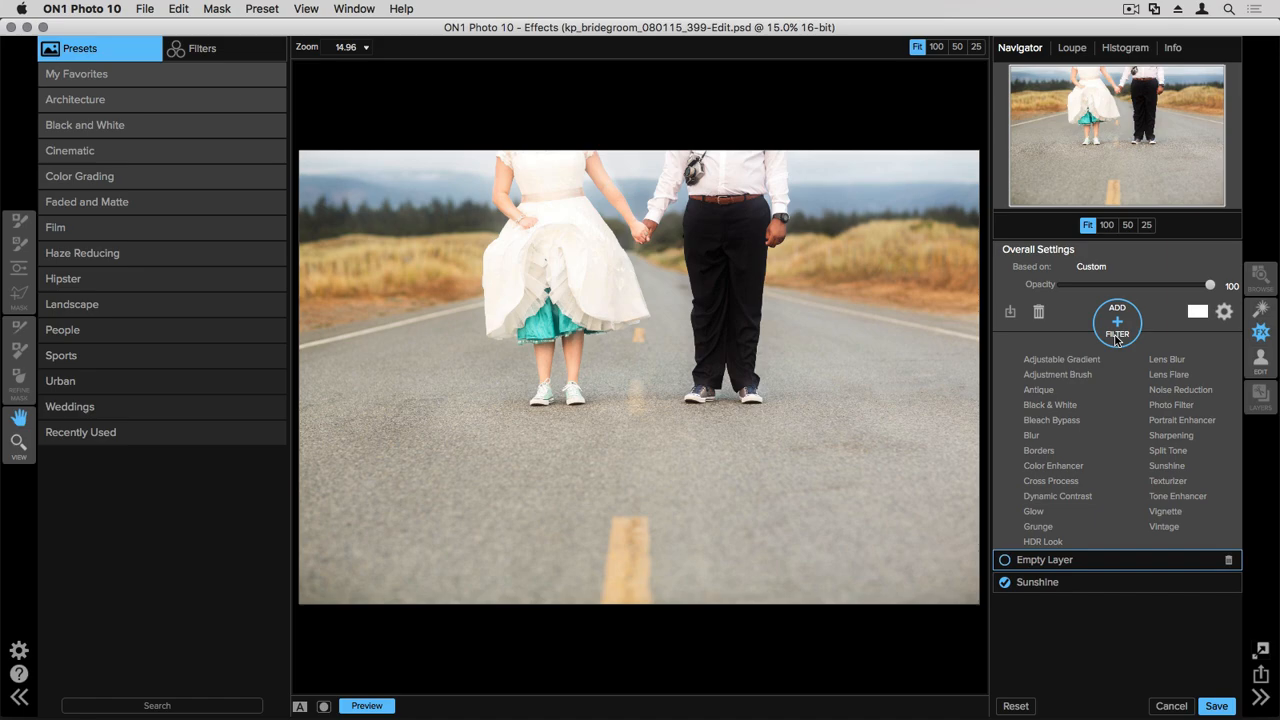
left_click(1075, 497)
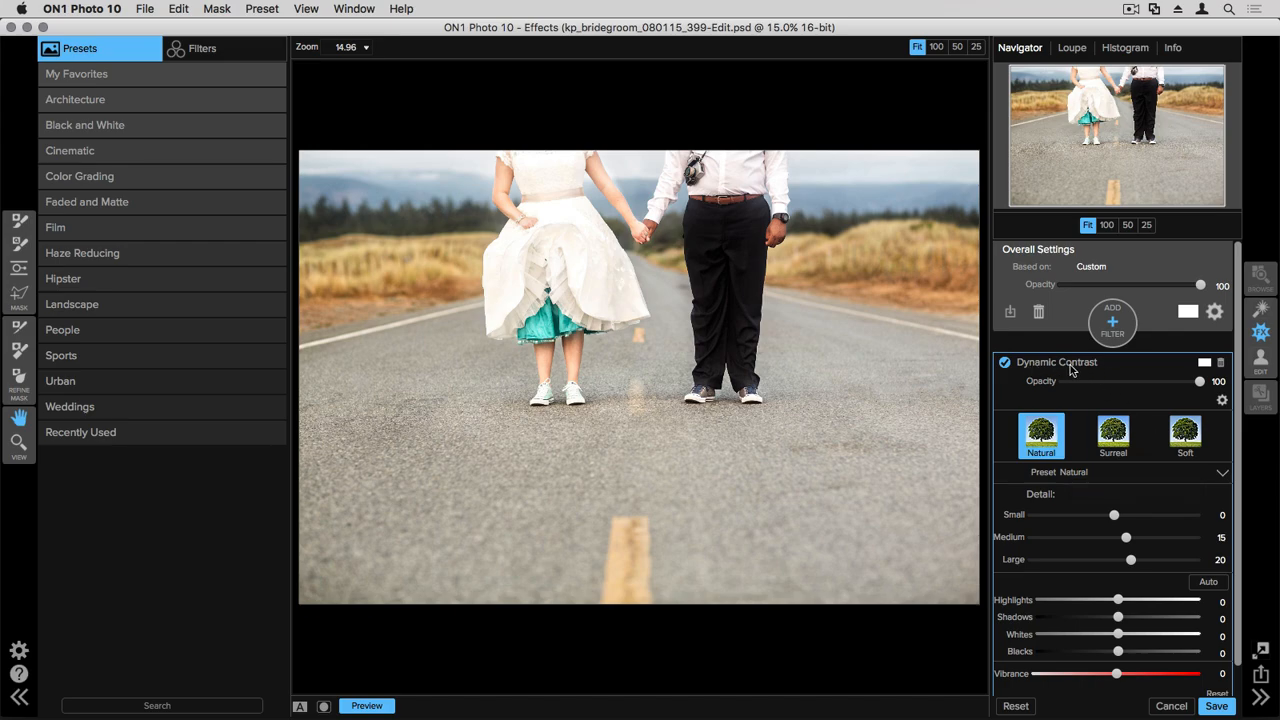
left_click(1205, 364)
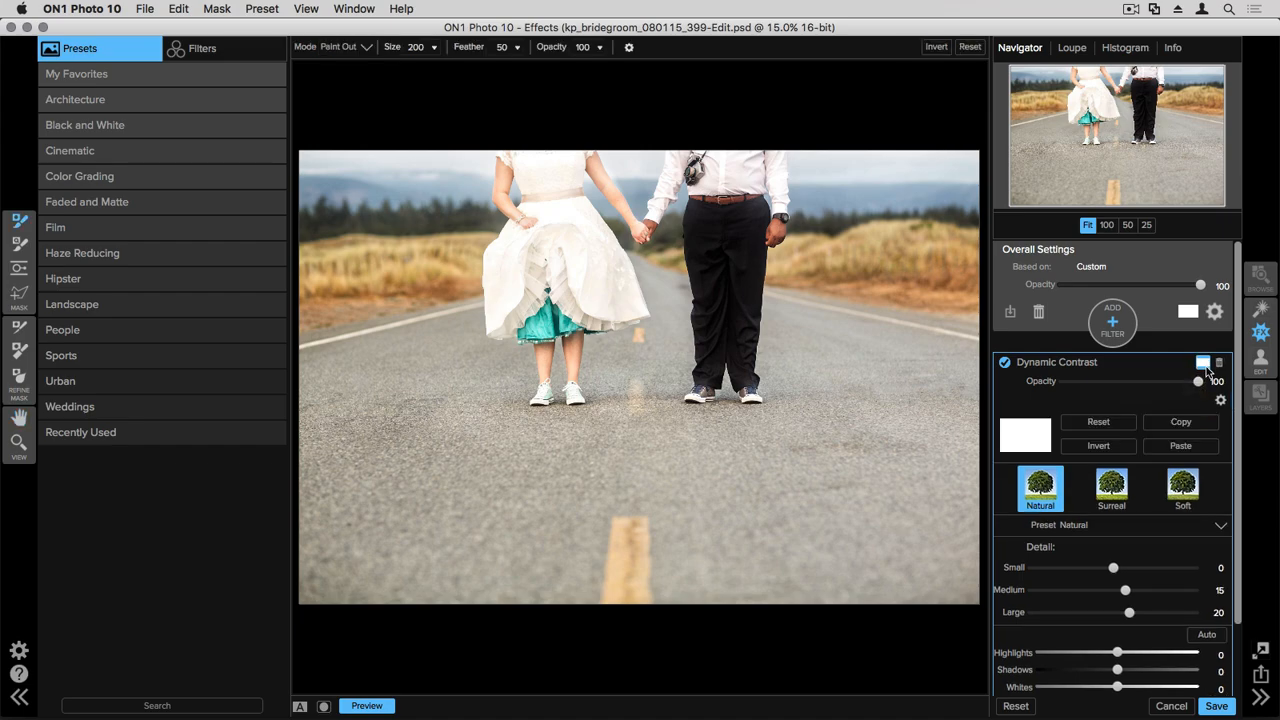
left_click(1098, 446)
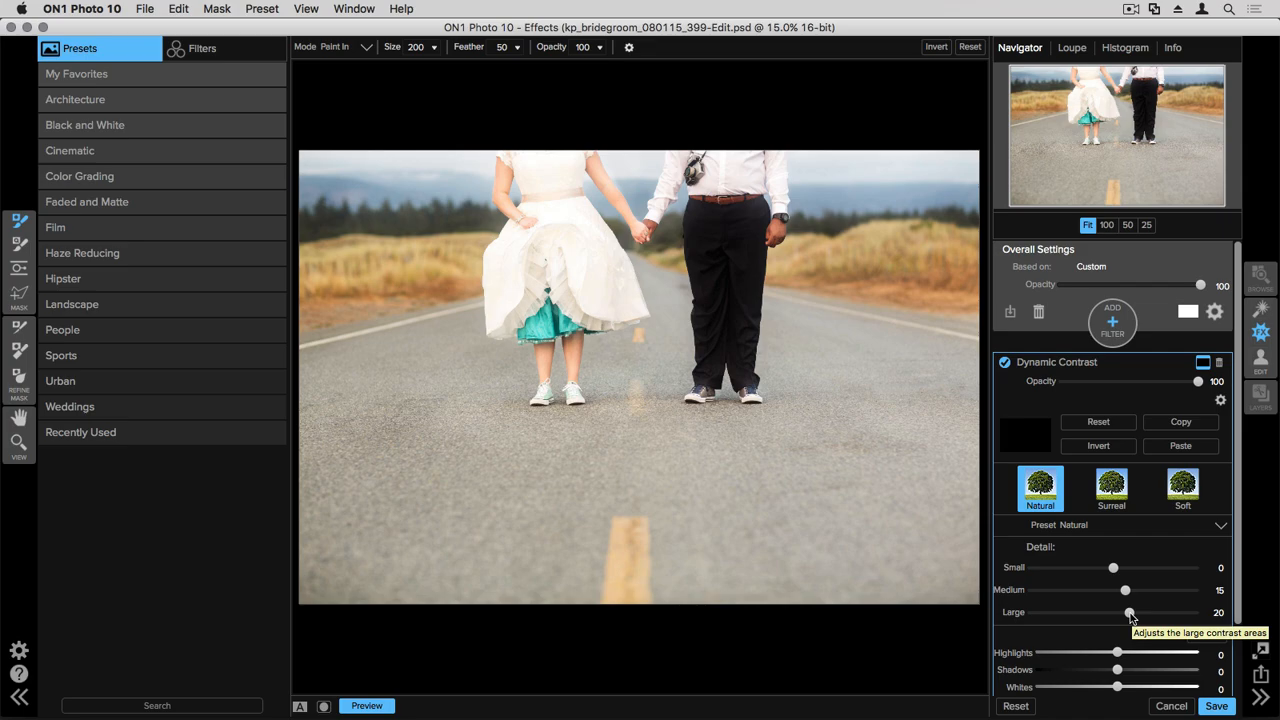
left_click_drag(1130, 613, 1126, 613)
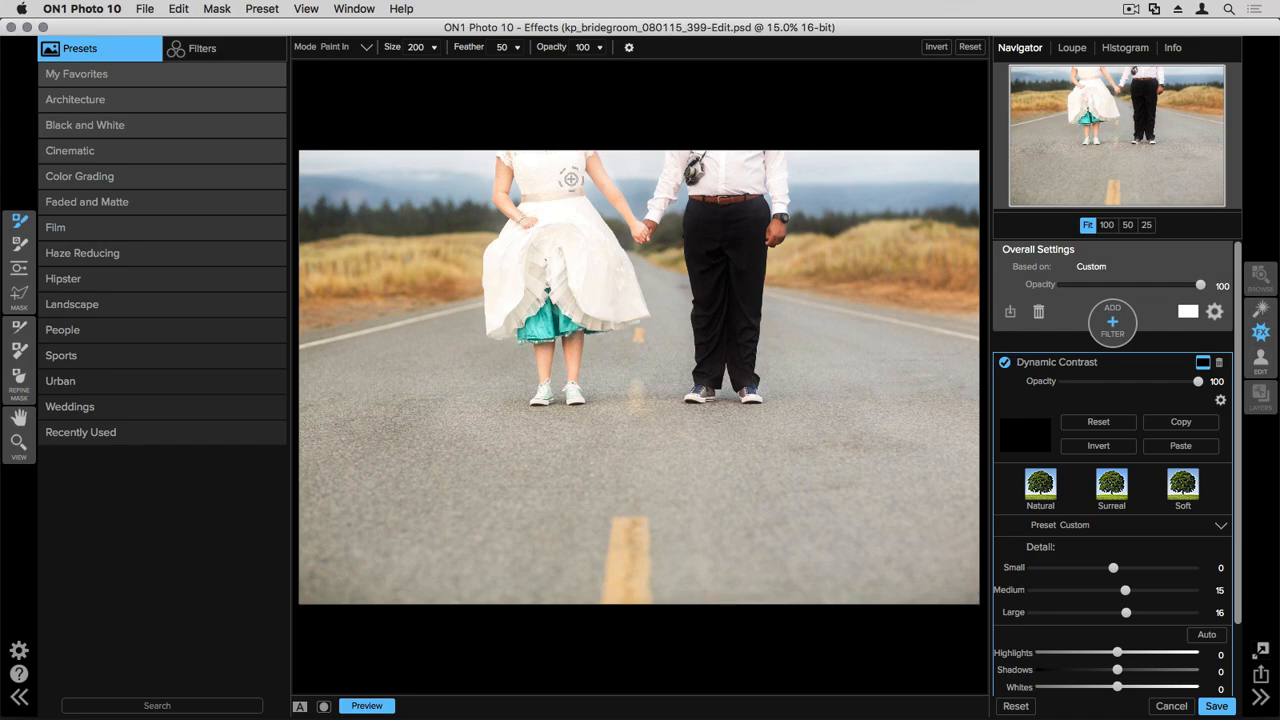
Step: Paint the Dynamic Contrast effect in over the woman's white skirt, enlarging the brush between strokes
mouse_move(545, 220)
left_mouse_down()
mouse_move(530, 307)
mouse_move(544, 388)
mouse_move(574, 360)
mouse_move(586, 309)
mouse_move(624, 311)
left_mouse_up()
key("bracketright")
key("bracketright")
key("bracketright")
mouse_move(523, 243)
left_mouse_down()
mouse_move(503, 281)
mouse_move(506, 313)
mouse_move(608, 308)
left_mouse_up()
Step: Paint the Dynamic Contrast effect in over the woman's bodice and the man's shirt and trousers, adjusting the brush size
key("bracketleft")
mouse_move(711, 168)
left_mouse_down()
mouse_move(640, 233)
mouse_move(588, 151)
left_mouse_up()
key("bracketleft")
key("bracketright")
key("bracketright")
mouse_move(759, 228)
left_mouse_down()
mouse_move(754, 174)
mouse_move(710, 162)
left_mouse_up()
Step: Add a Tone Enhancer filter and turn off its automatic tone adjustment
left_click(1118, 330)
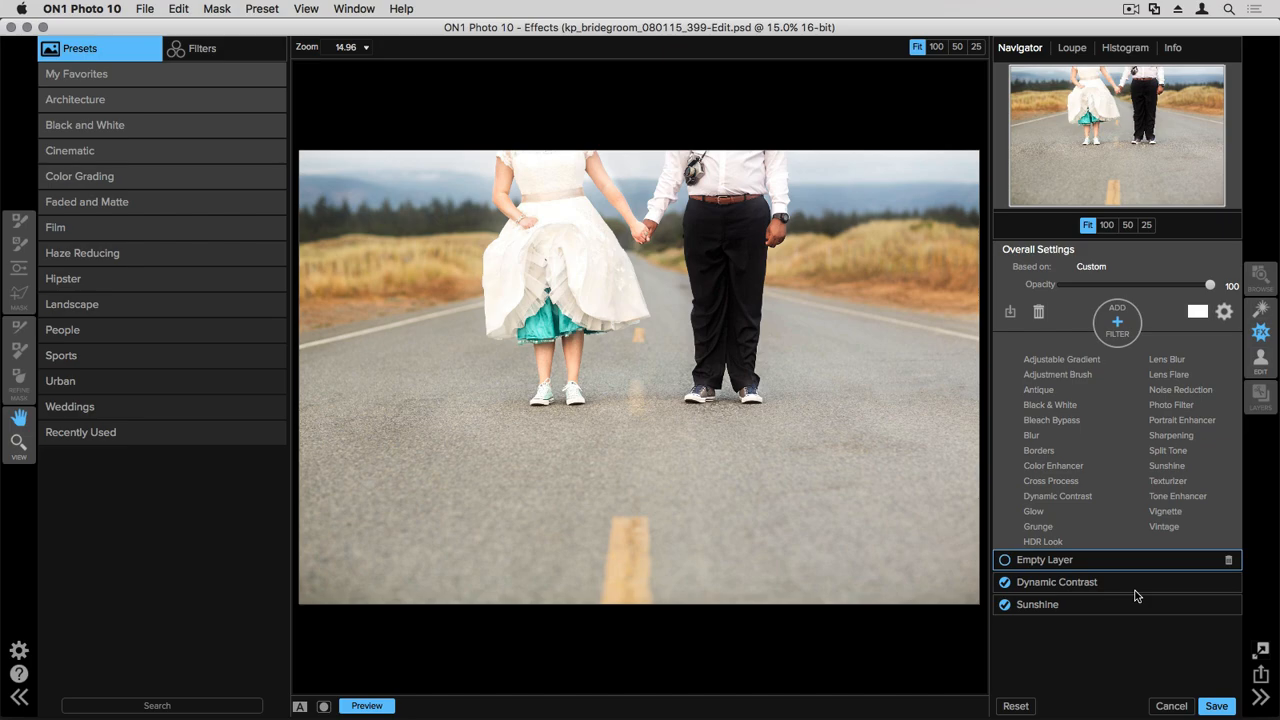
left_click(1199, 497)
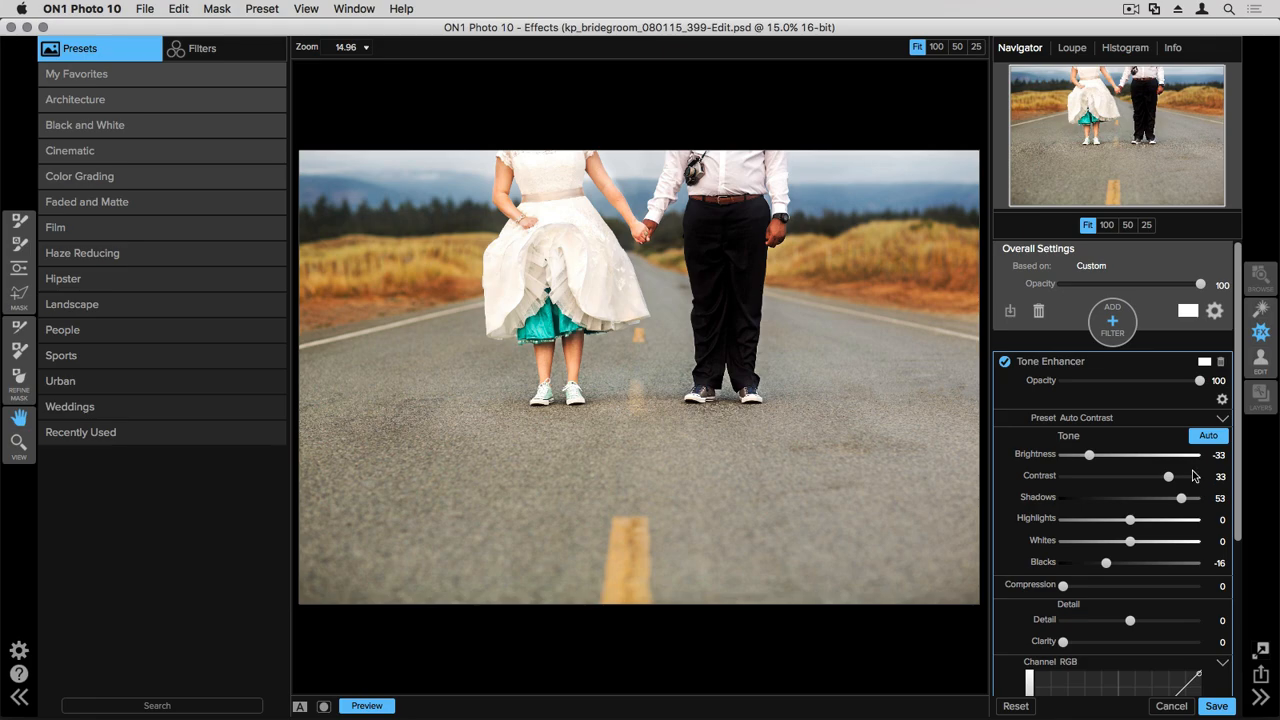
left_click(1209, 437)
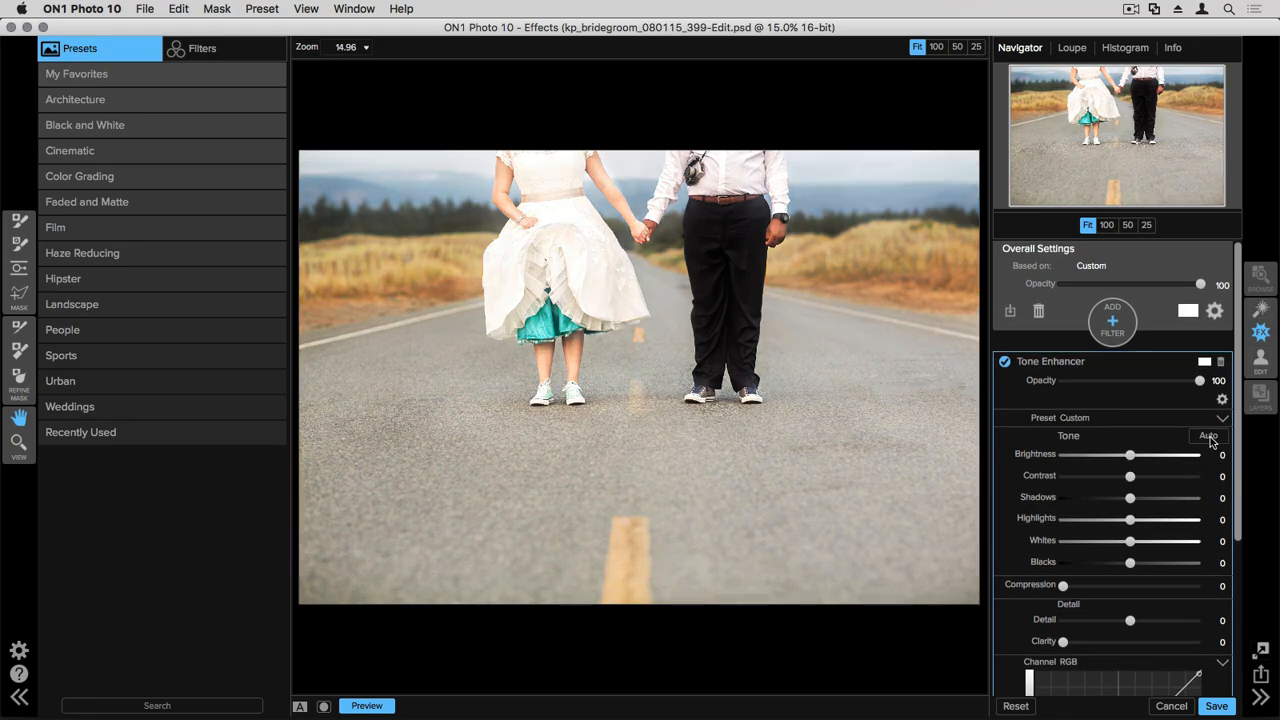
Step: Raise the black point of the Tone Enhancer's RGB curve to fade the shadows
scroll(1209, 440, "down", 4)
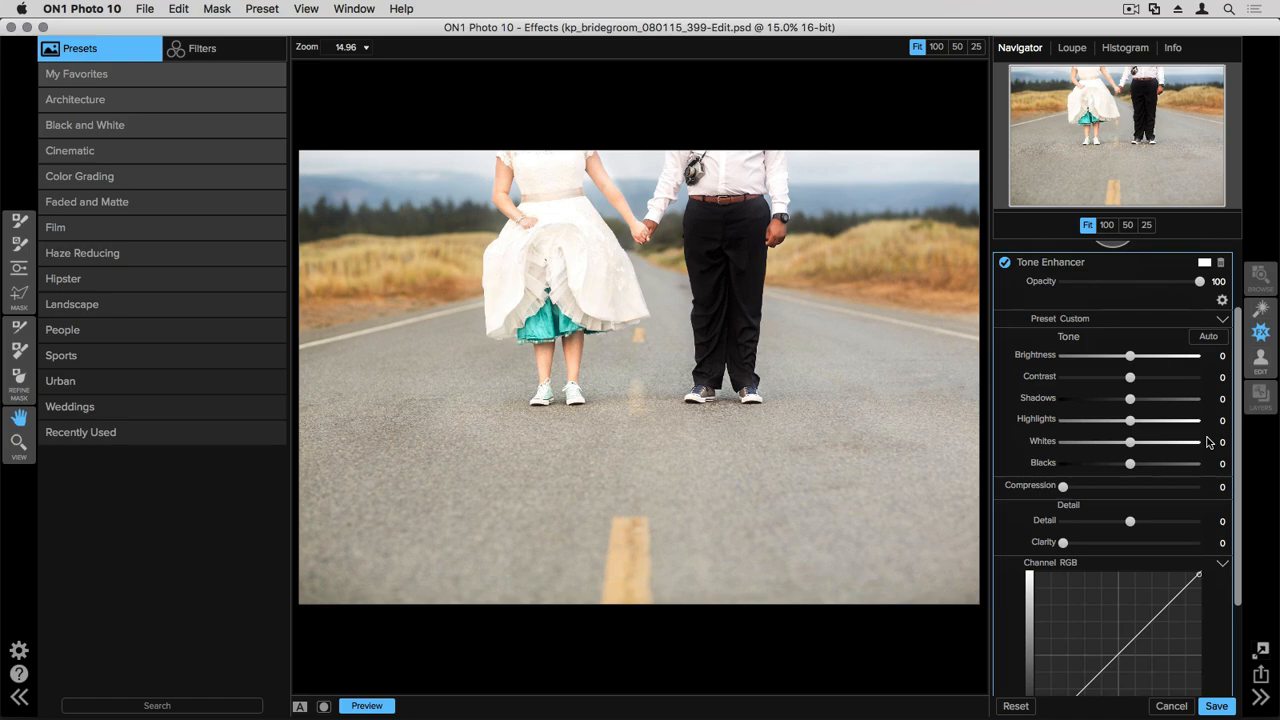
scroll(1209, 442, "down", 3)
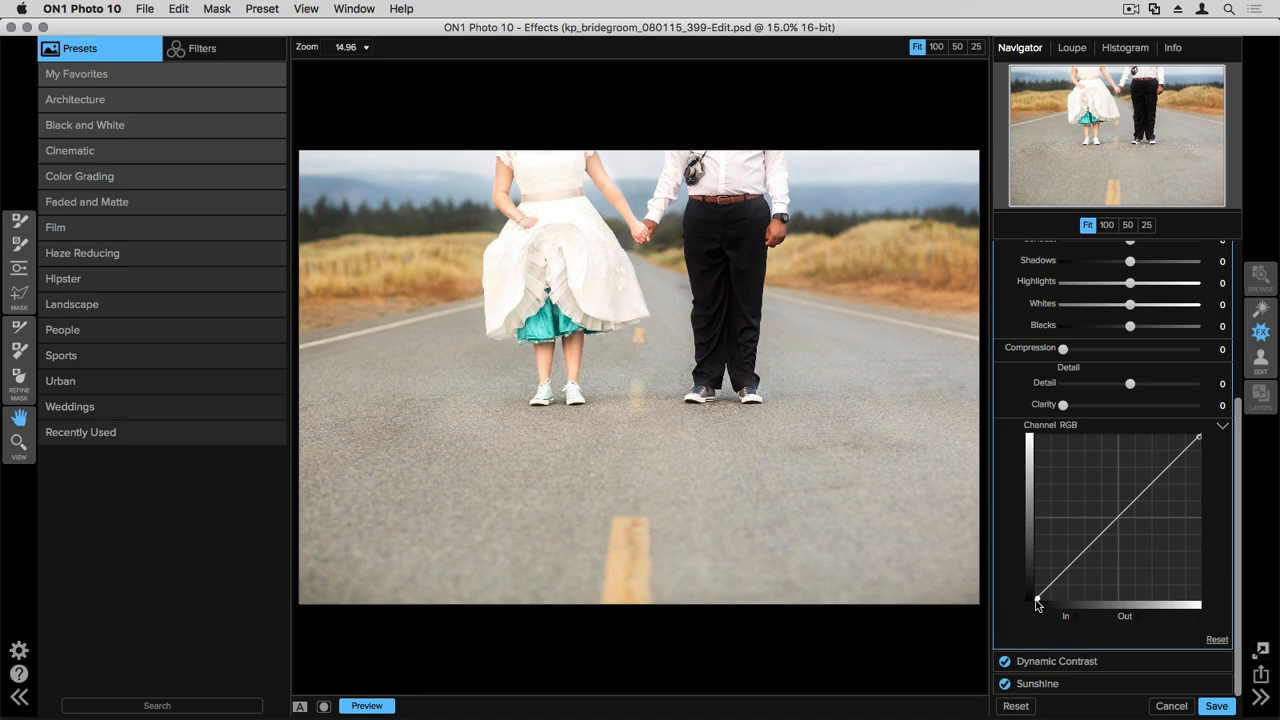
left_click_drag(1037, 604, 1036, 568)
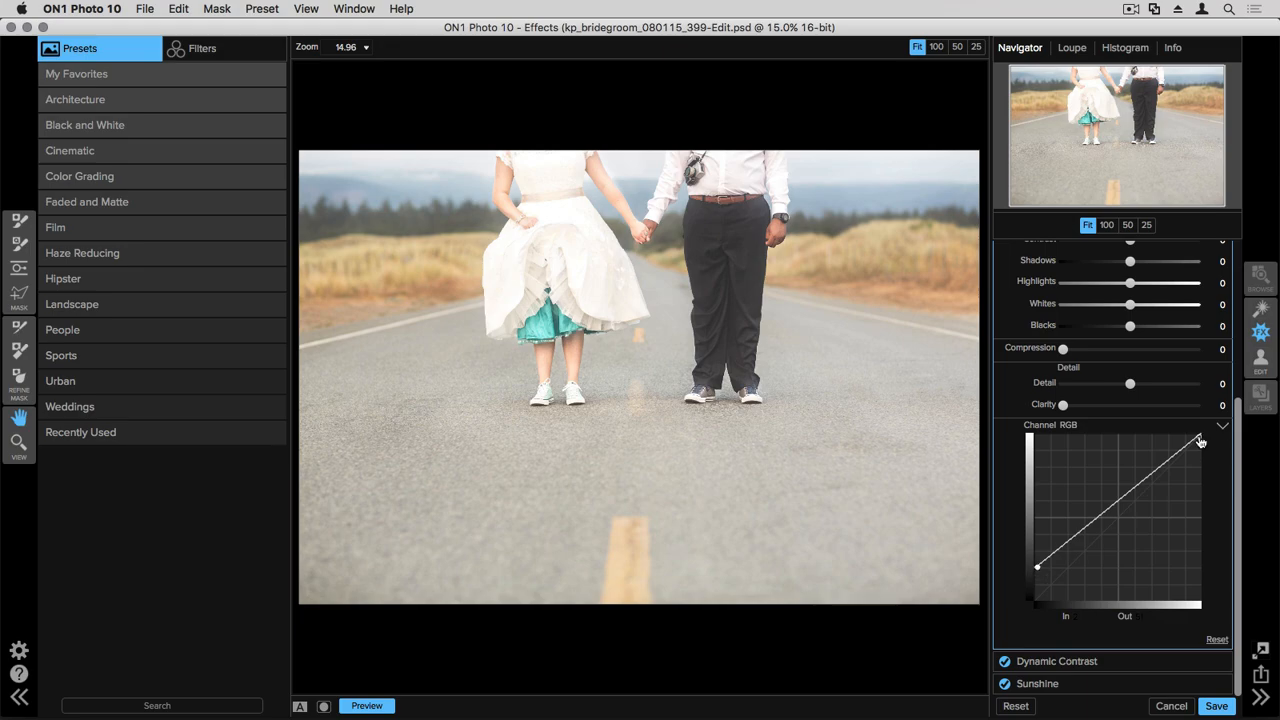
Step: Lower the RGB curve's white point, and add a lowered shadow point and a raised highlight point to form an S-curve
left_click_drag(1200, 441, 1202, 462)
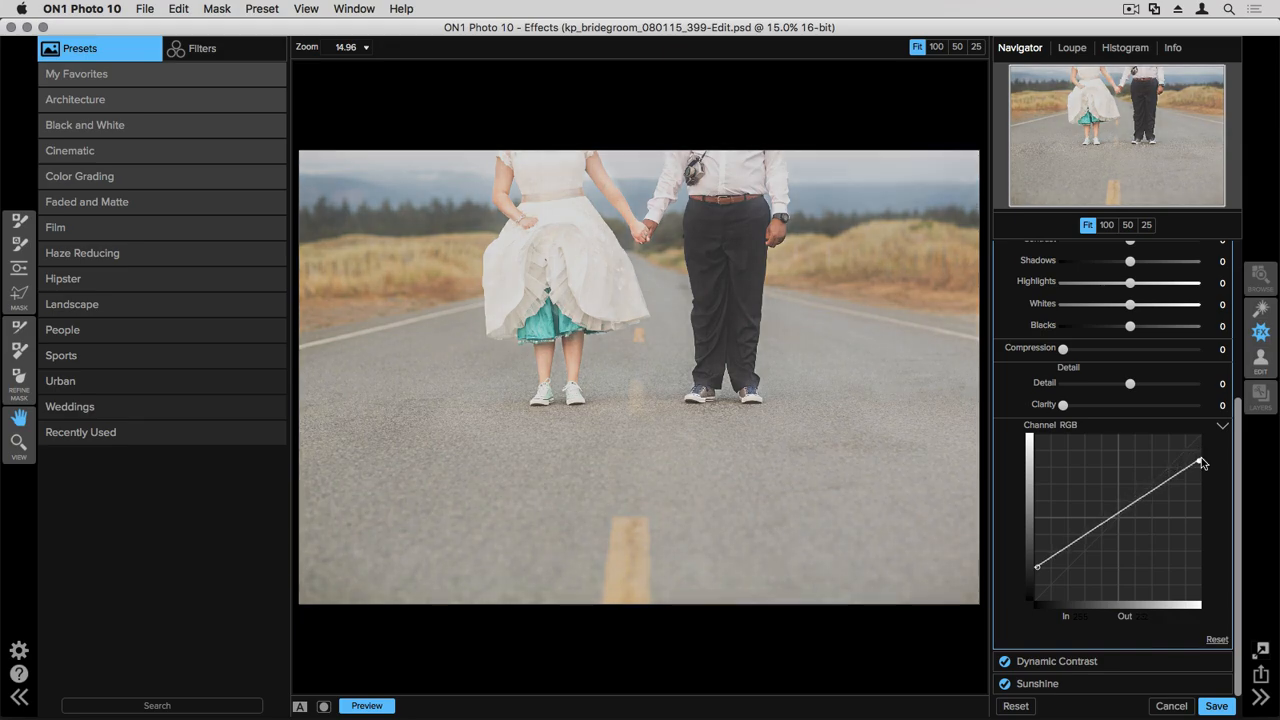
left_click(1067, 550)
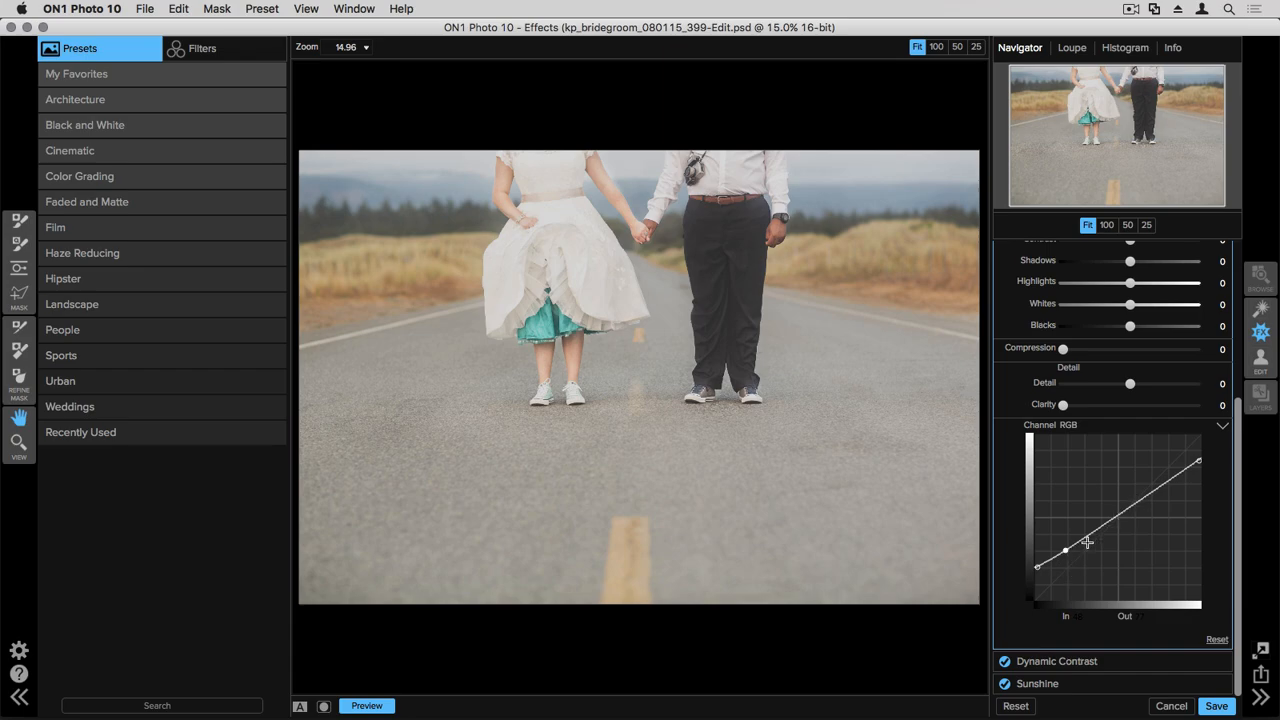
left_click(1169, 482)
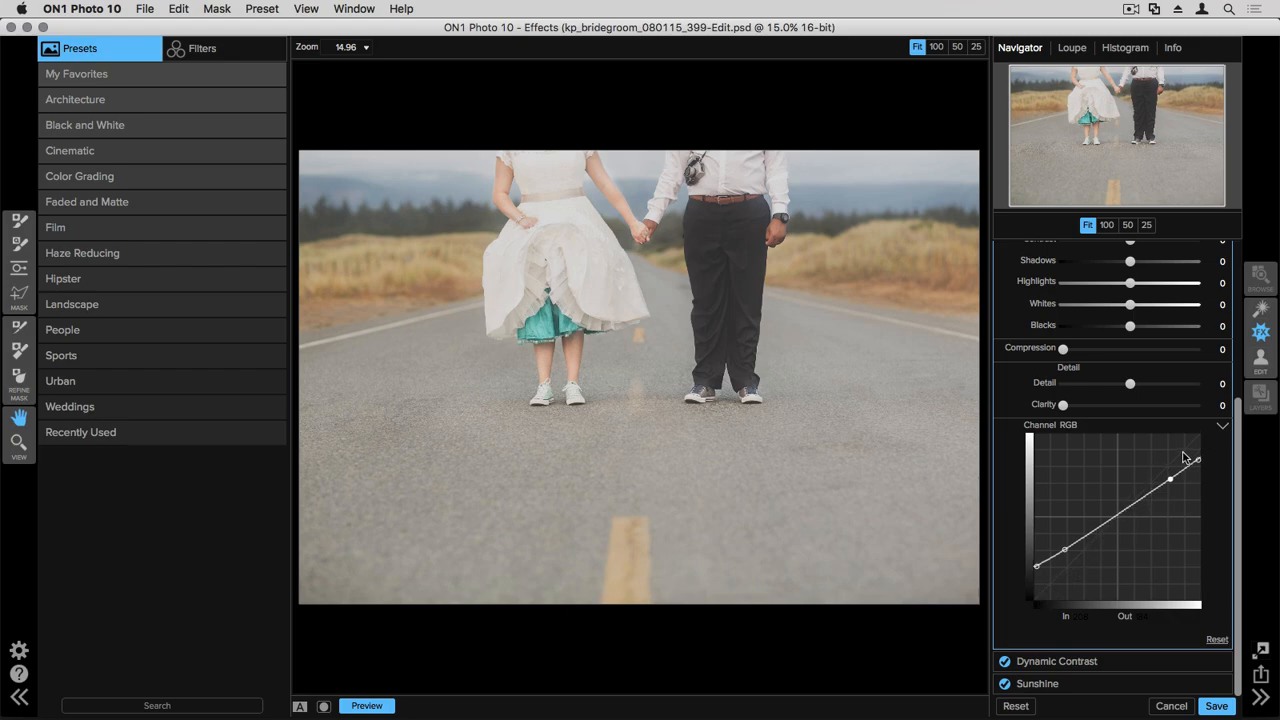
left_click_drag(1064, 553, 1073, 578)
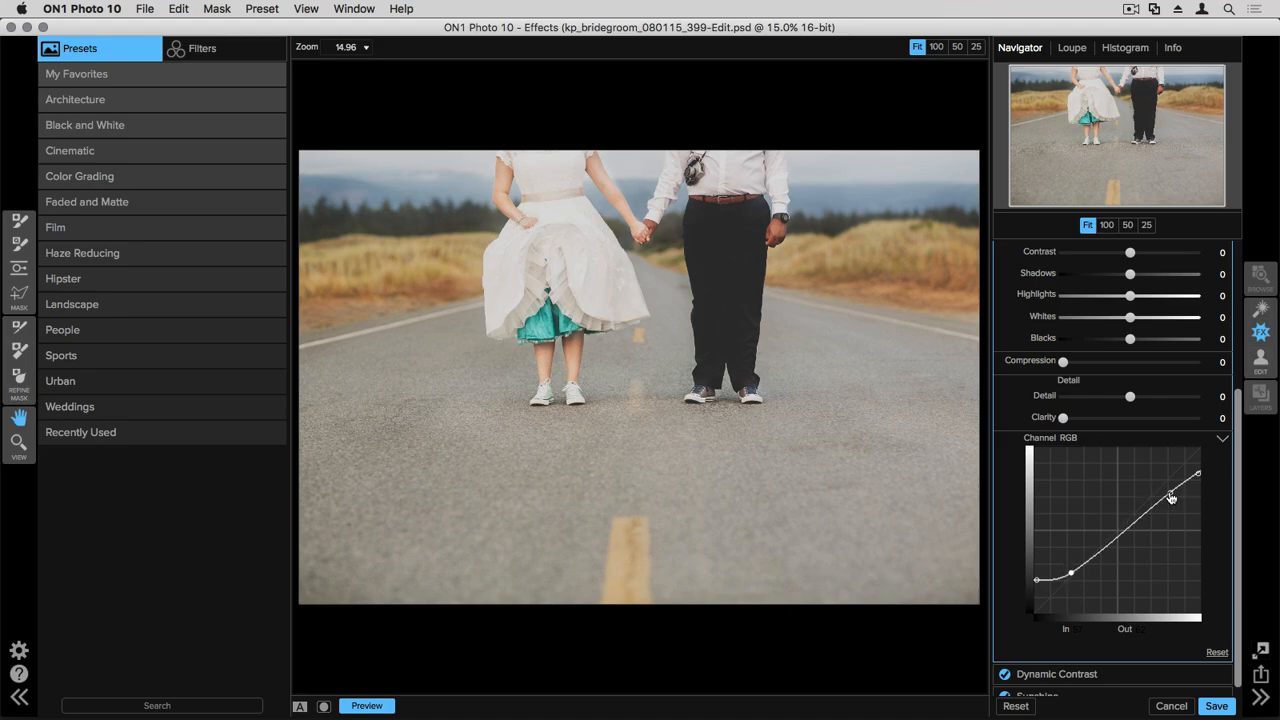
left_click_drag(1172, 498, 1163, 492)
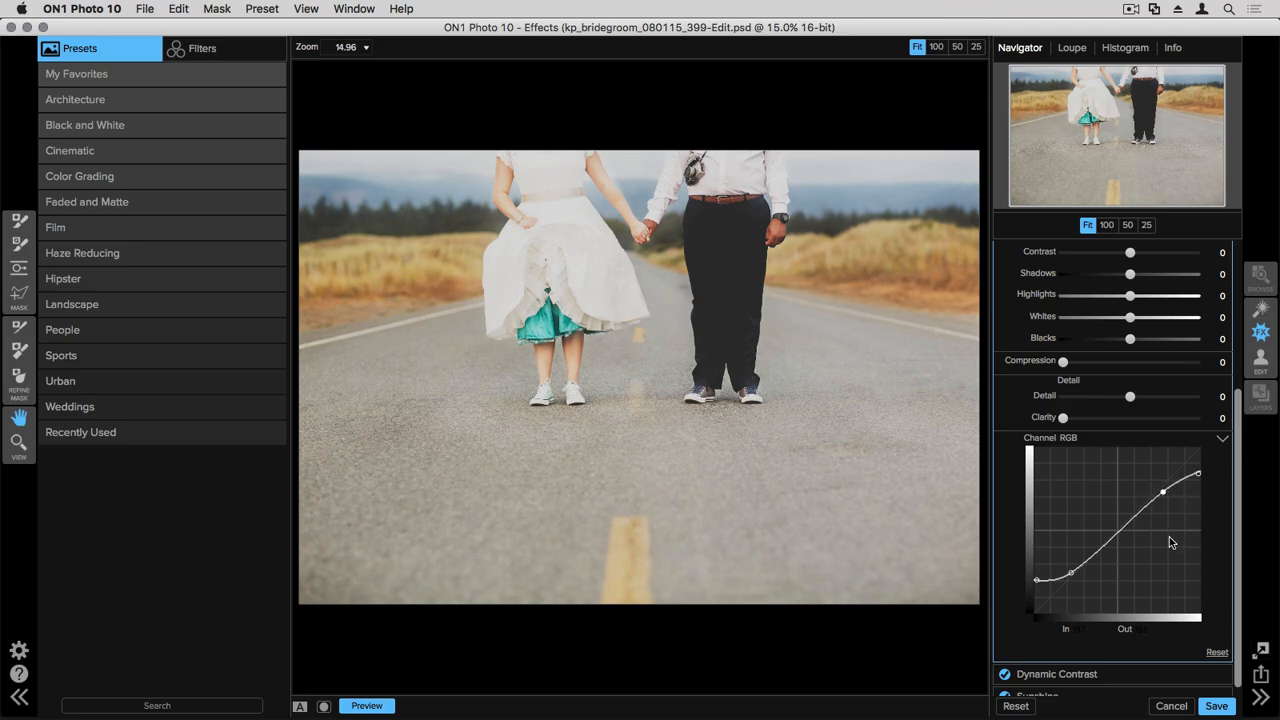
Step: Set the Tone Enhancer's Brightness to -2, Contrast to 7 and Highlights to -7
scroll(1140, 466, "down", 1)
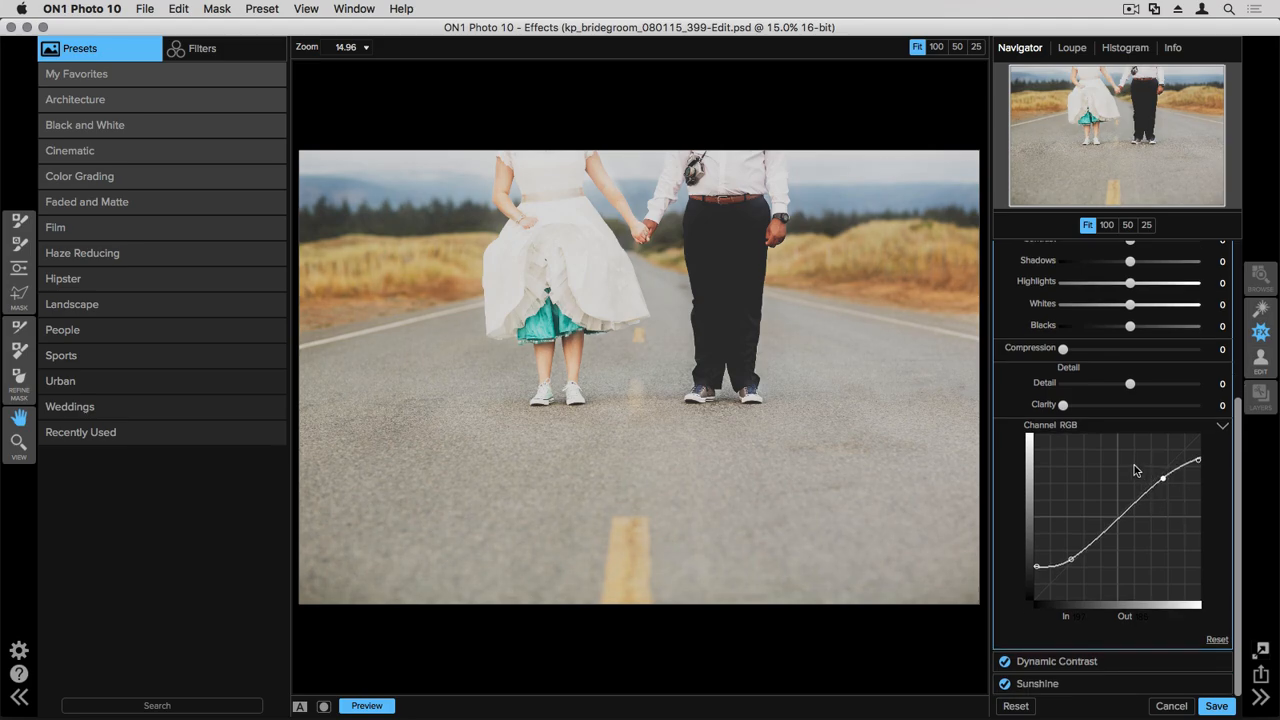
scroll(1132, 471, "up", 3)
scroll(1131, 470, "up", 5)
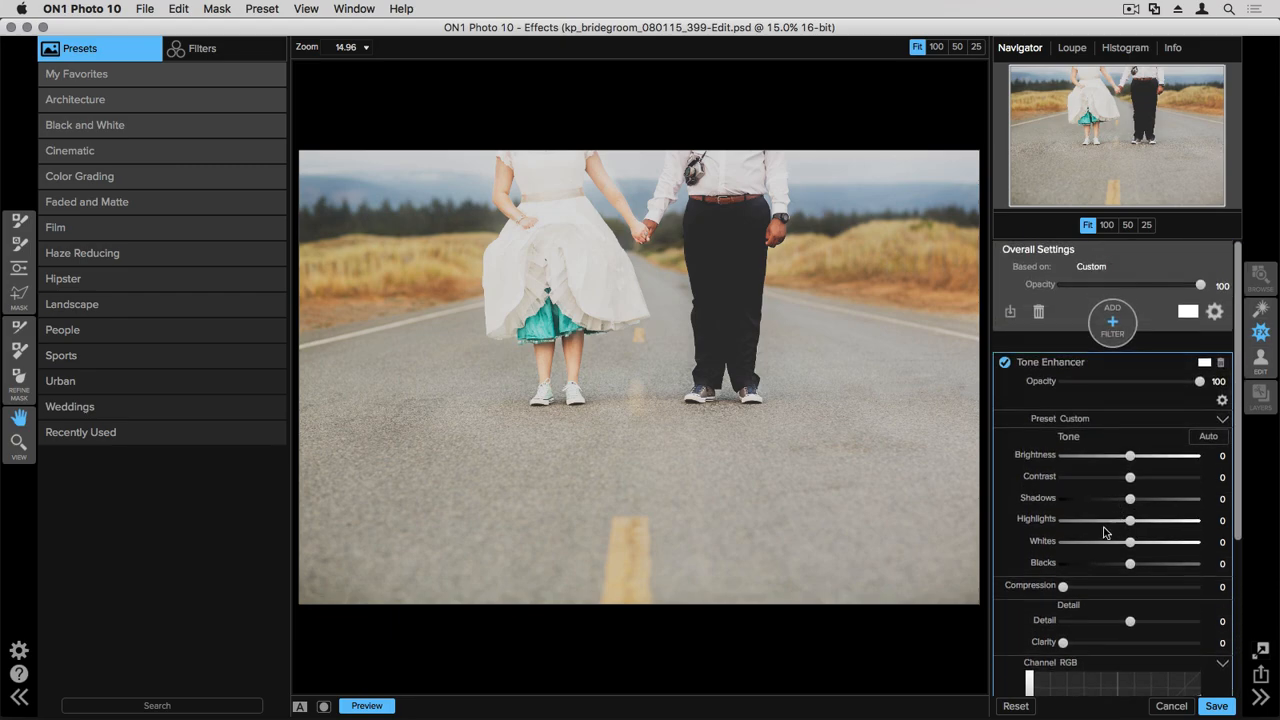
scroll(1103, 530, "down", 3)
scroll(1089, 537, "down", 1)
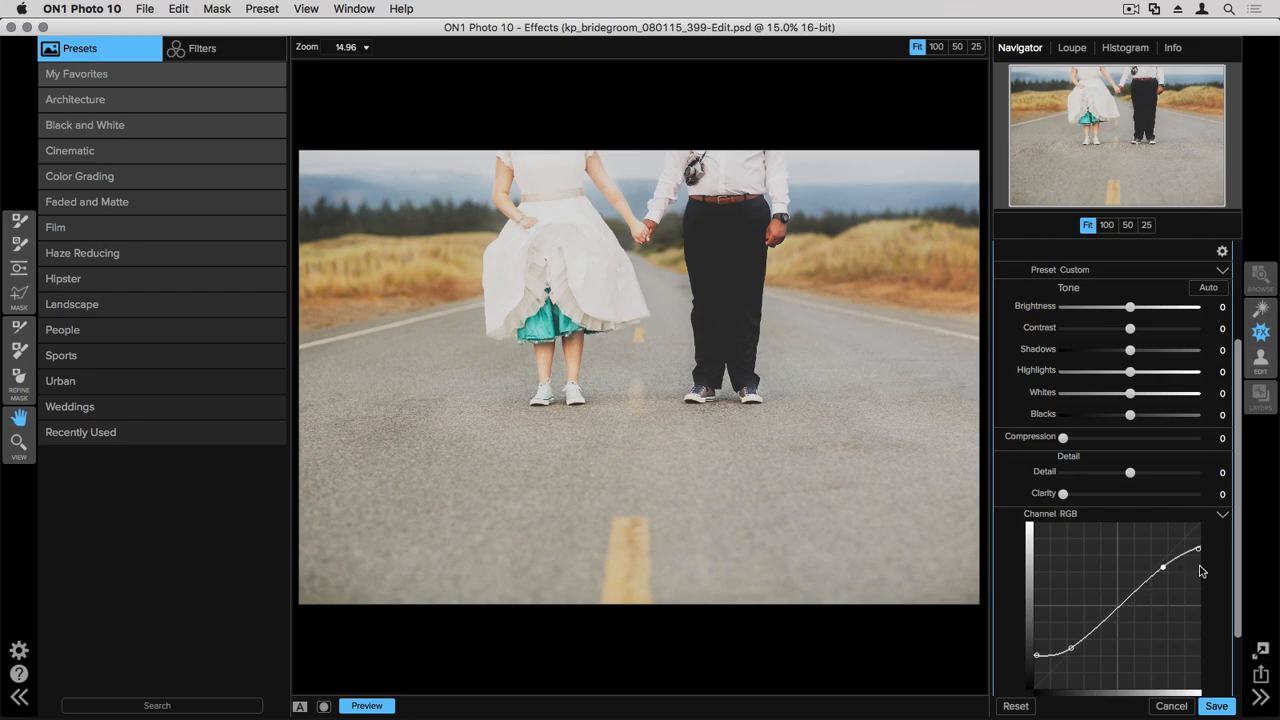
scroll(1025, 500, "up", 3)
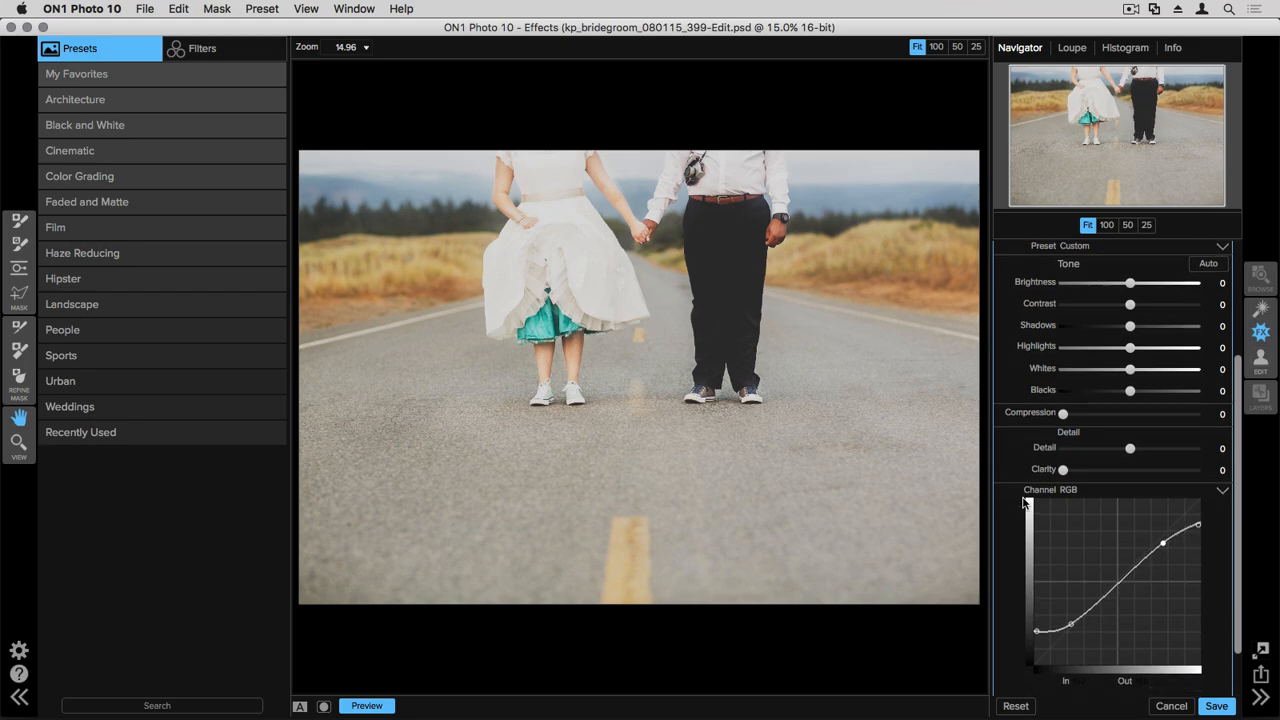
left_click_drag(1130, 433, 1101, 444)
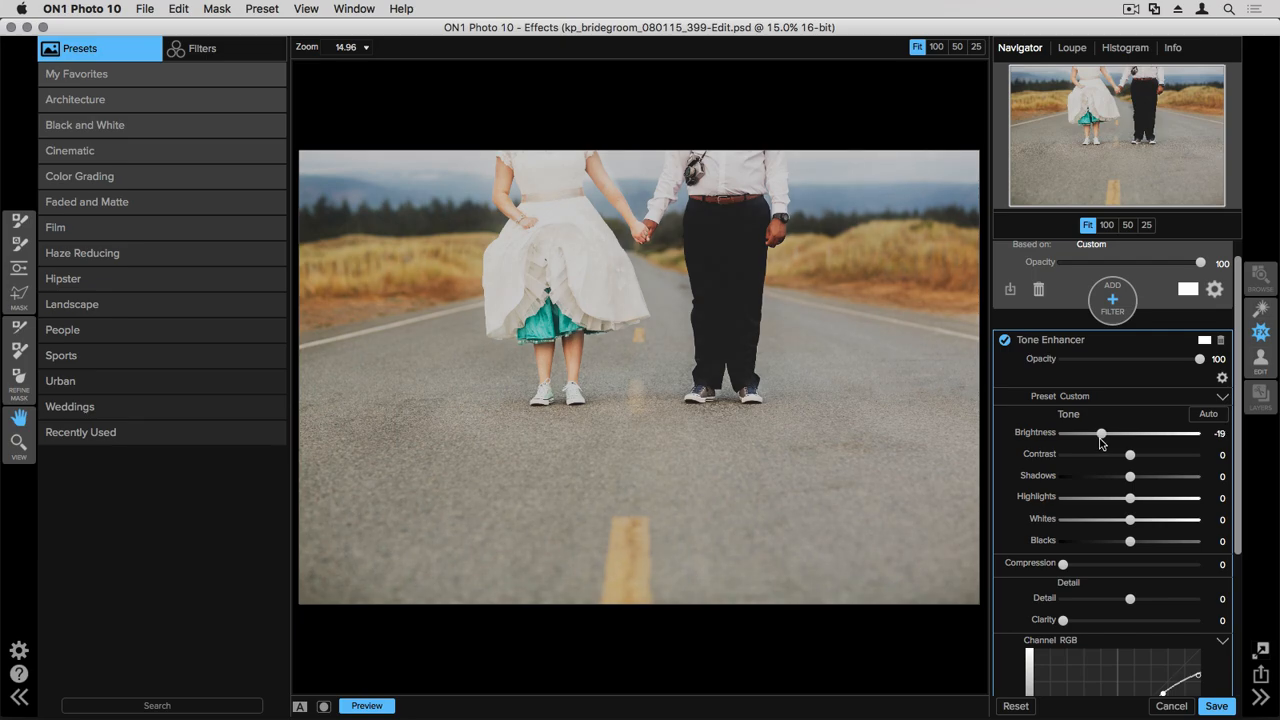
left_click_drag(1101, 444, 1140, 456)
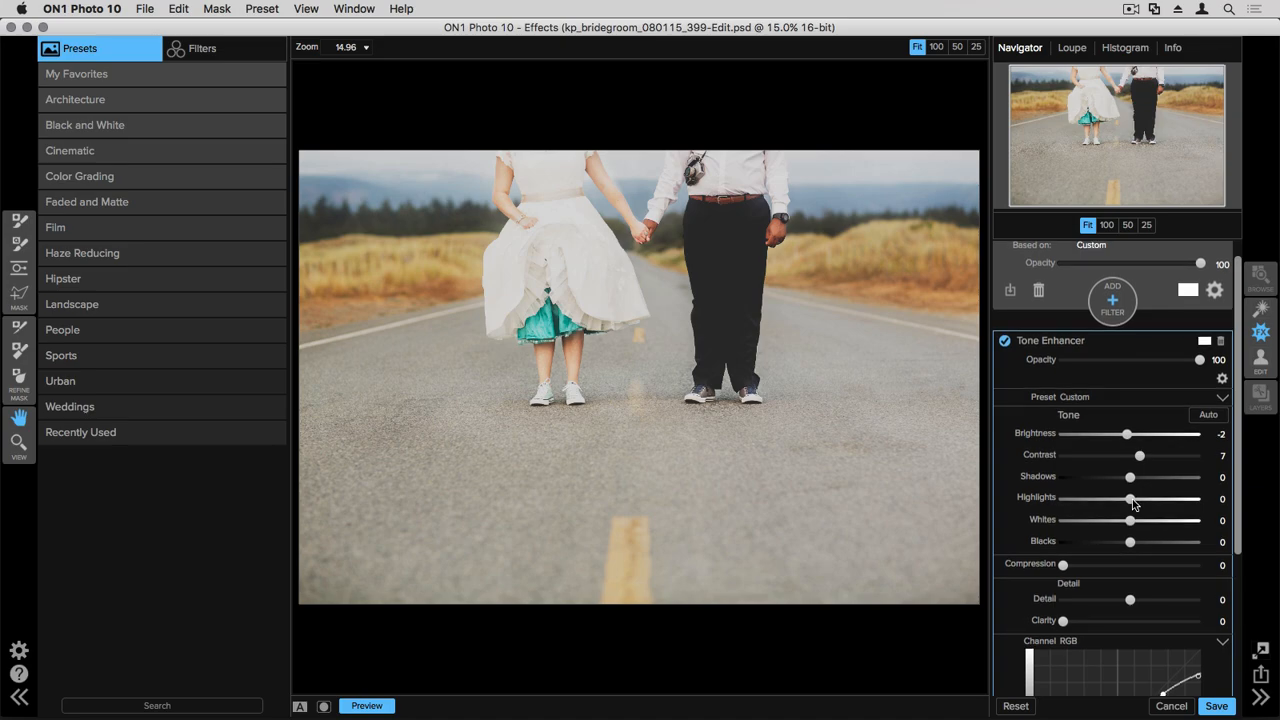
left_click_drag(1131, 508, 1121, 509)
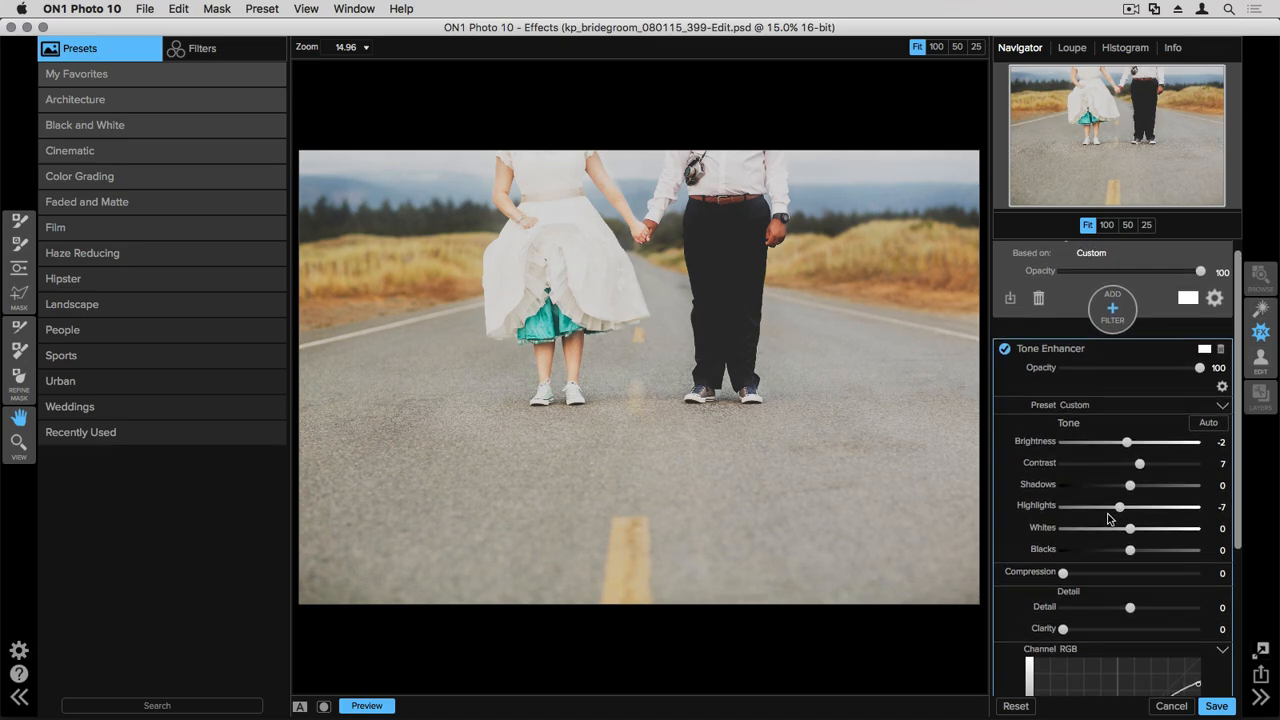
scroll(1185, 516, "down", 3)
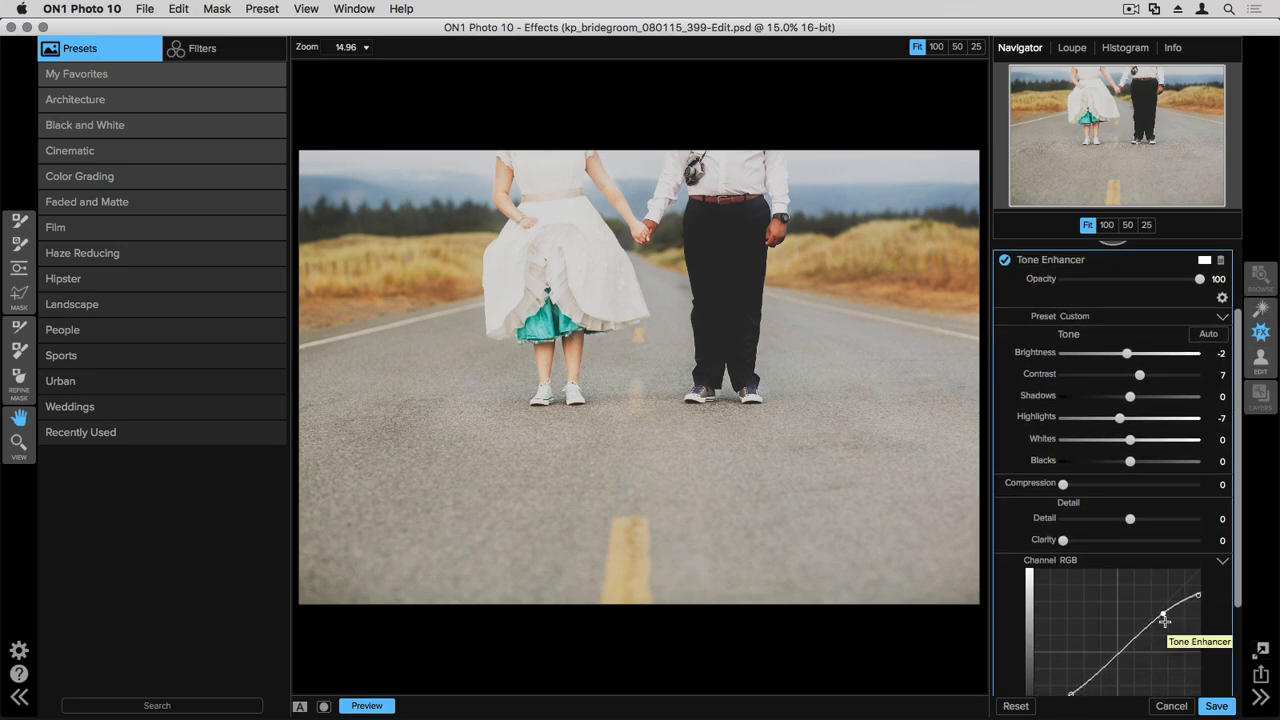
scroll(1164, 620, "up", 3)
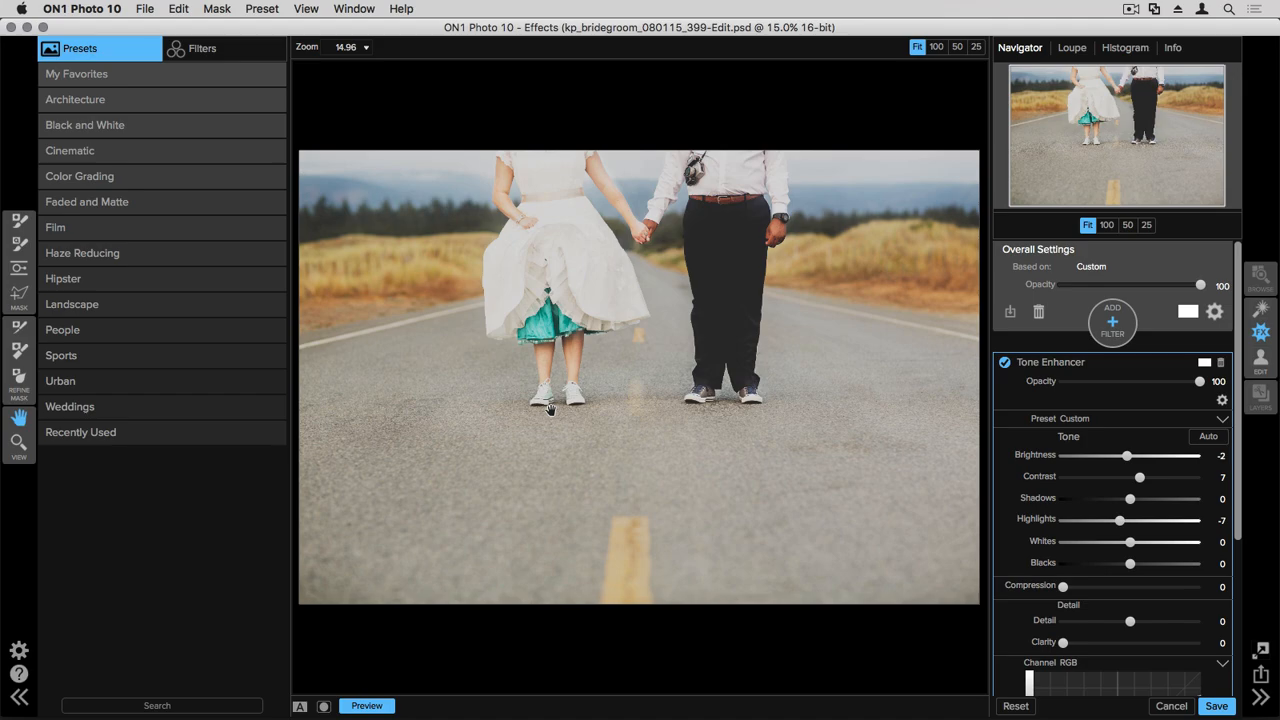
Step: Save the current filter settings as a new preset in the Weddings category, named with the couple's first names followed by "- Road Preset"
left_click(262, 9)
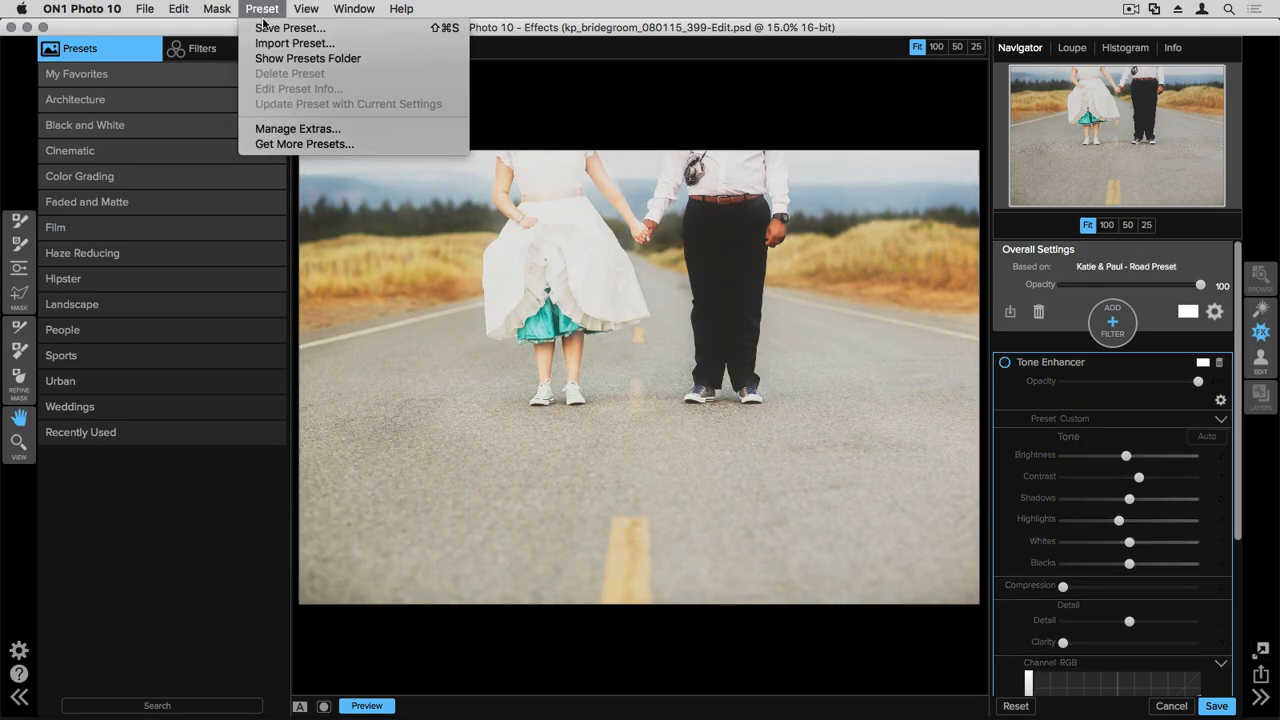
left_click(267, 27)
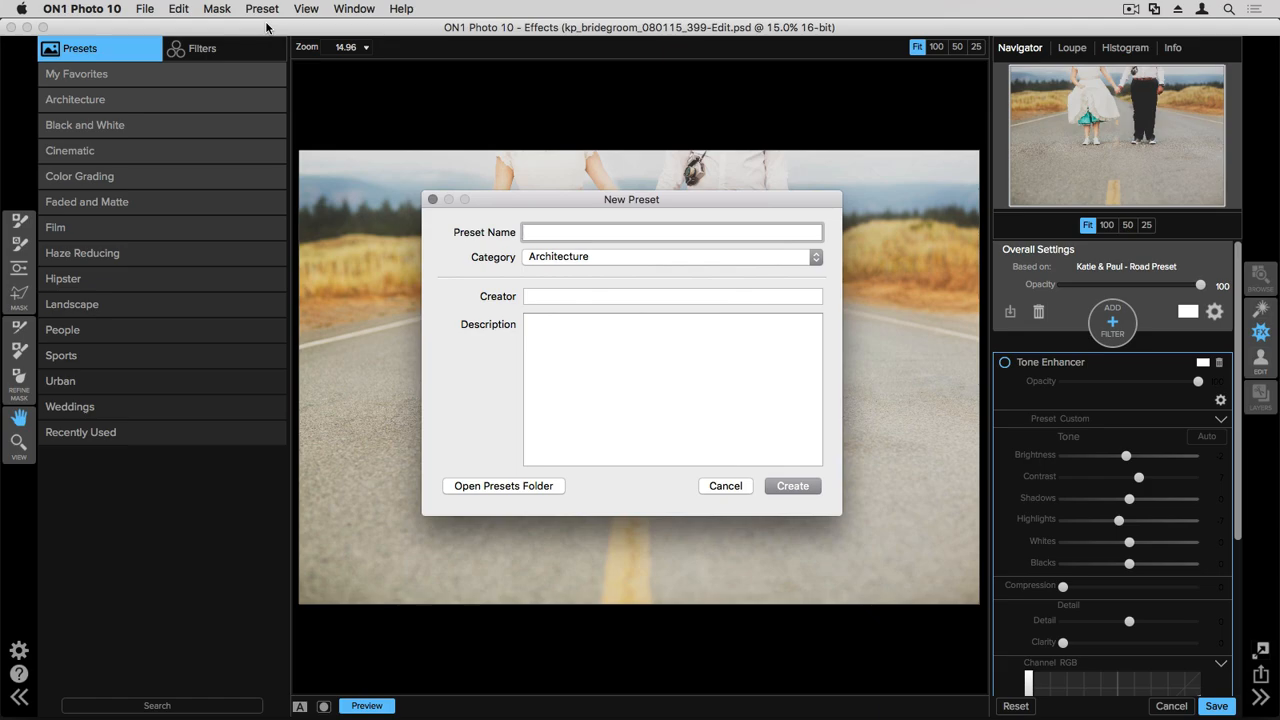
type("Katie & Paul - Road Preset")
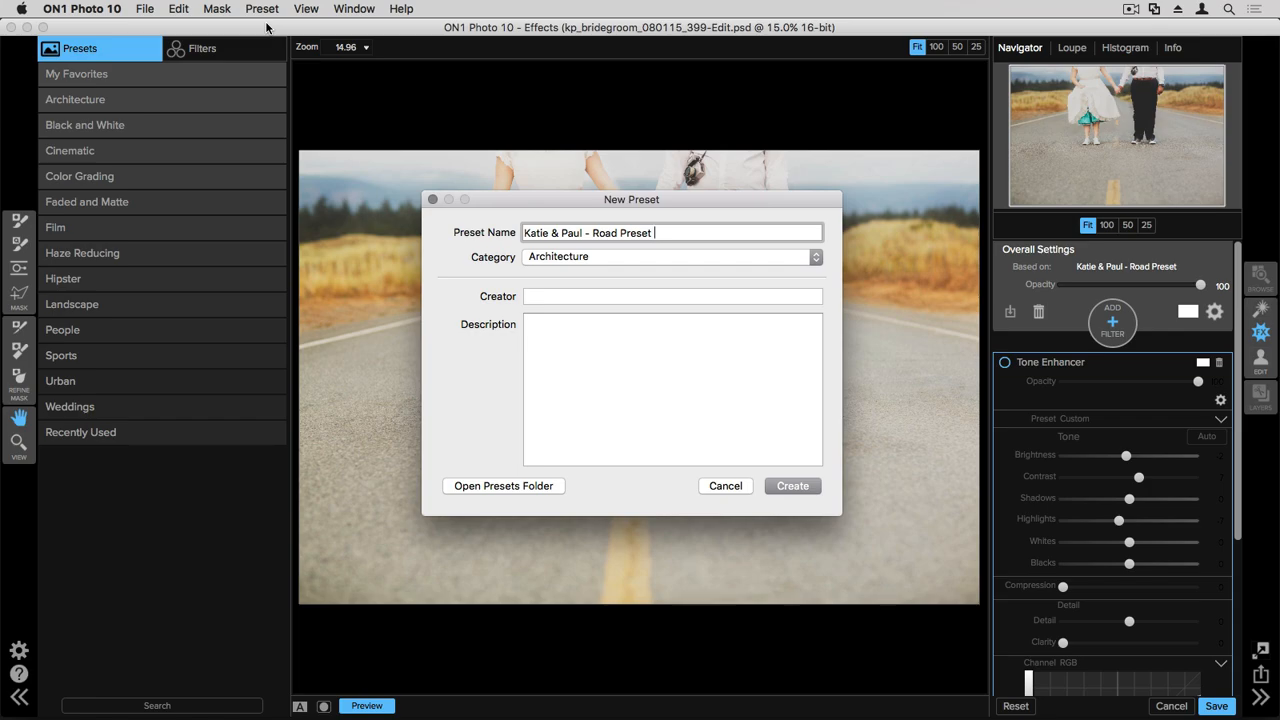
left_click(538, 257)
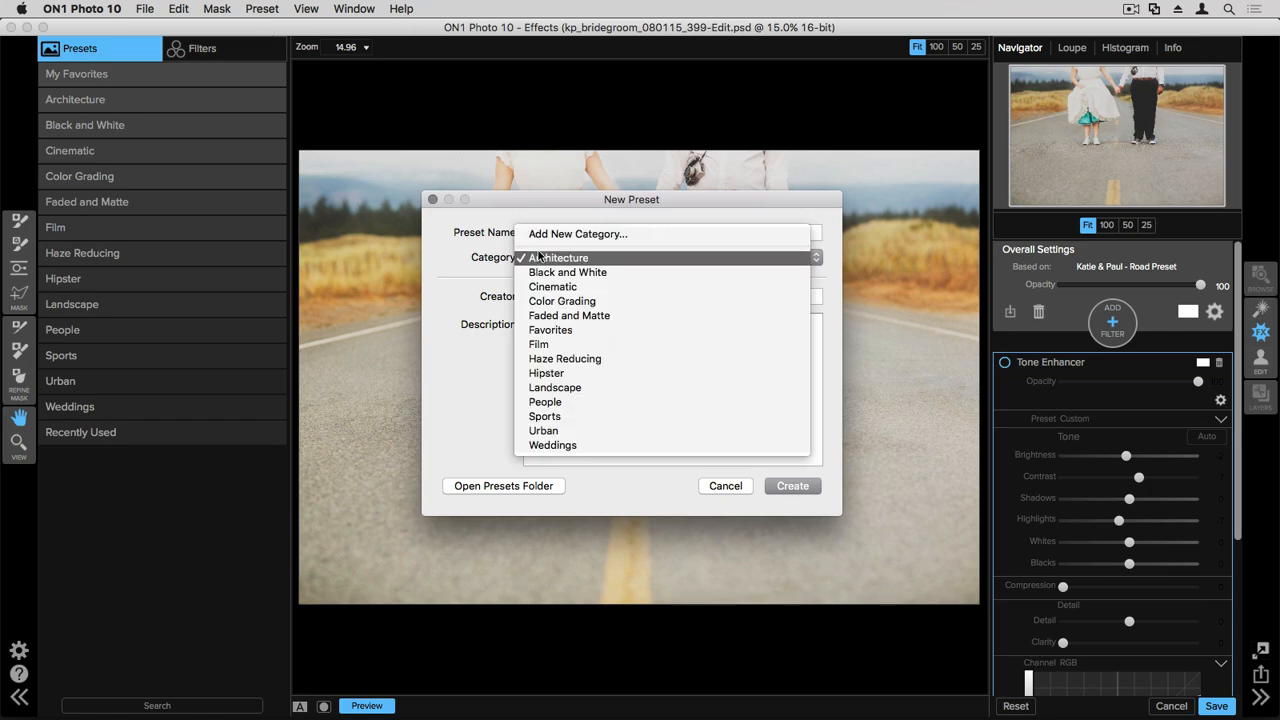
left_click(590, 446)
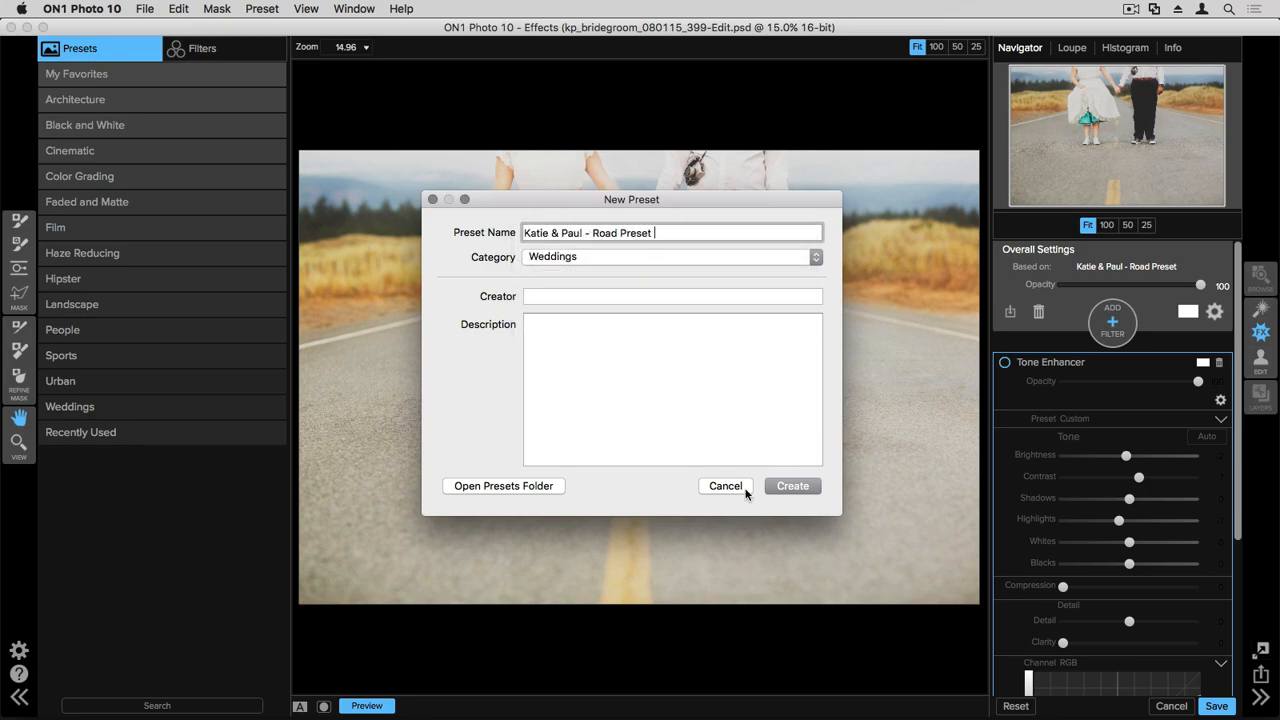
left_click(803, 485)
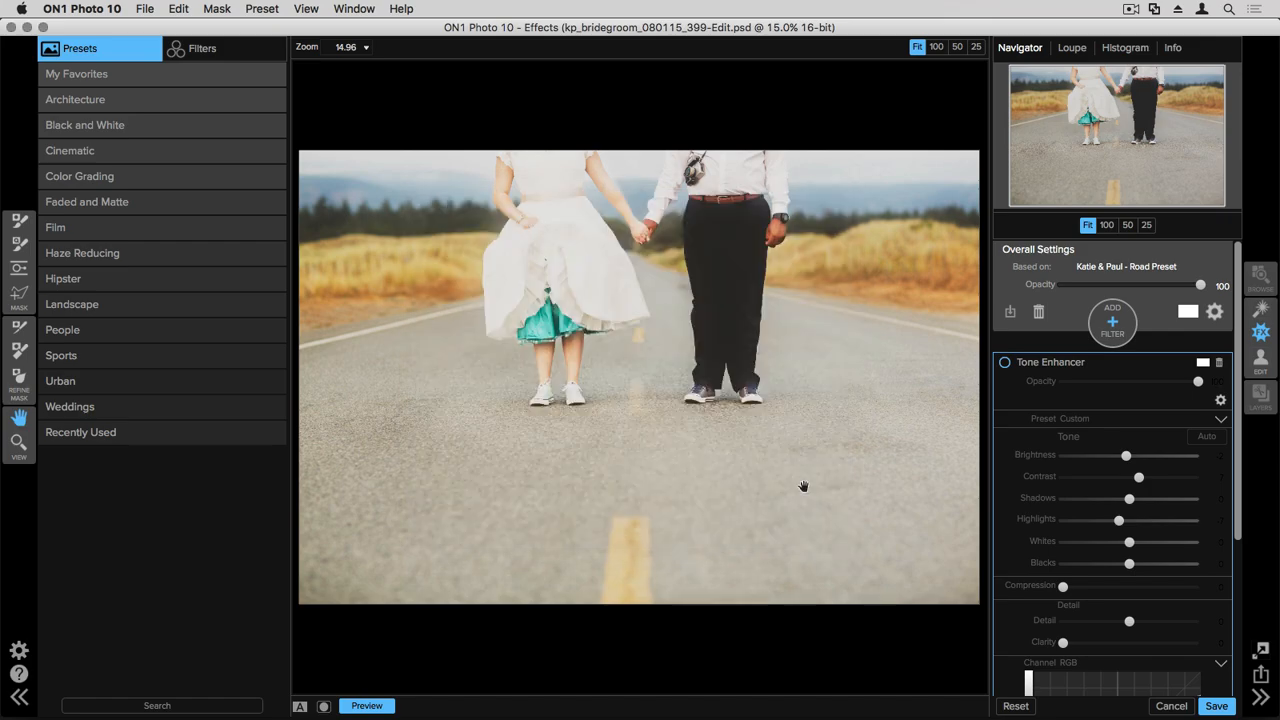